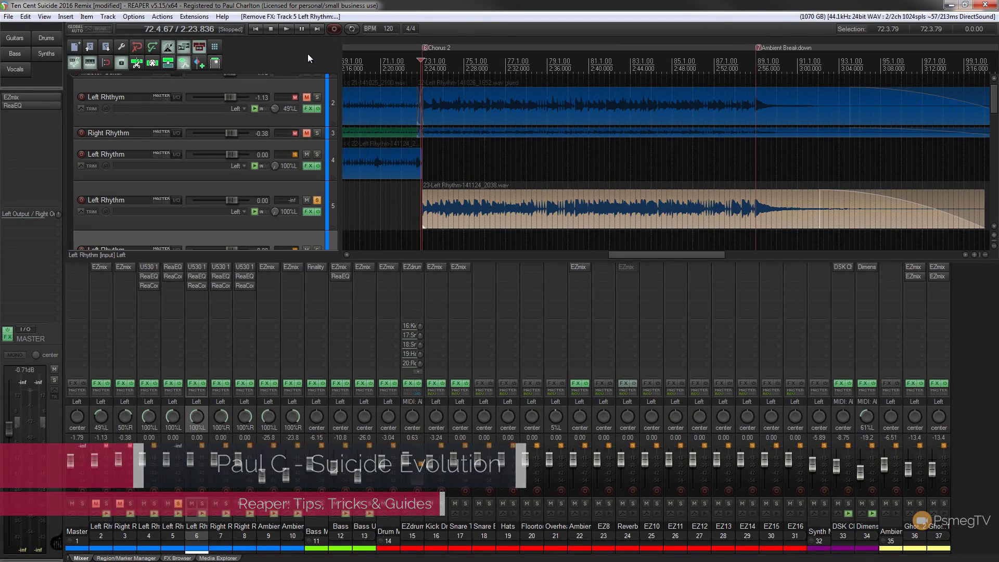
Step: Audition the soloed Left Rhythm guitar on track 5 and reset the track's pan to center
click(286, 27)
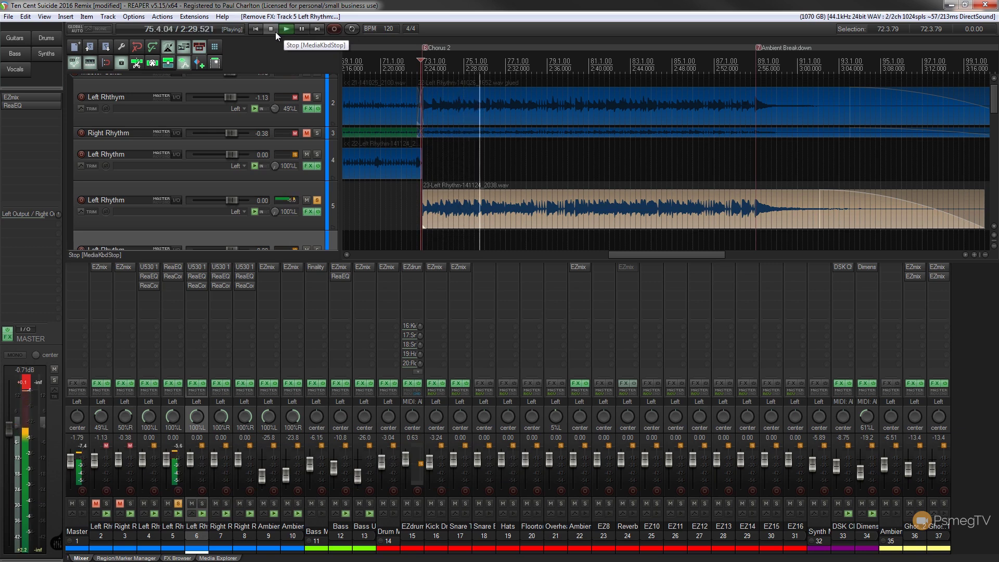
click(276, 32)
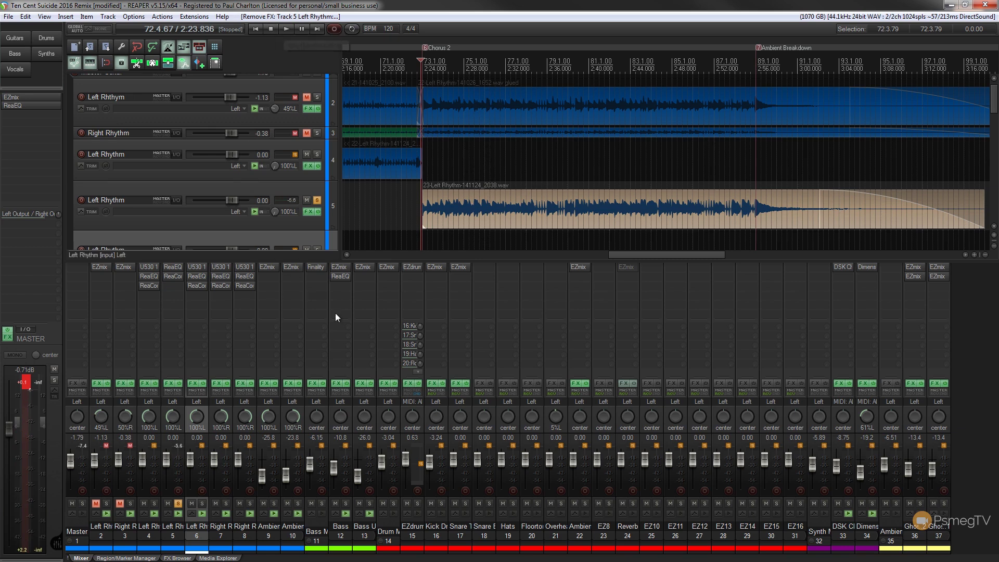
double_click(277, 208)
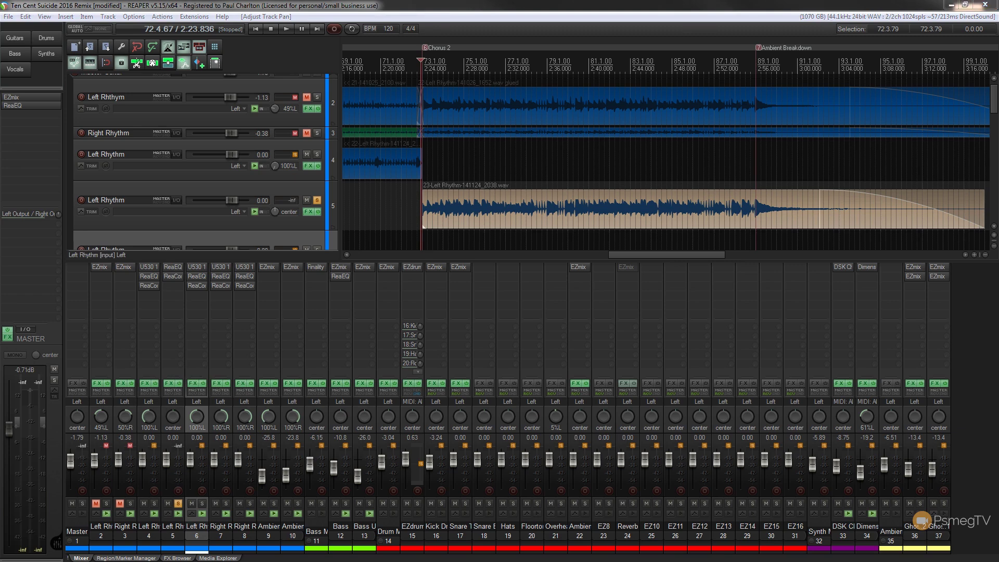
Step: Add the NC_8505_Lead (NickCrowLab) amp plug-in to track 5's effects chain and close the chain window
click(173, 384)
click(70, 351)
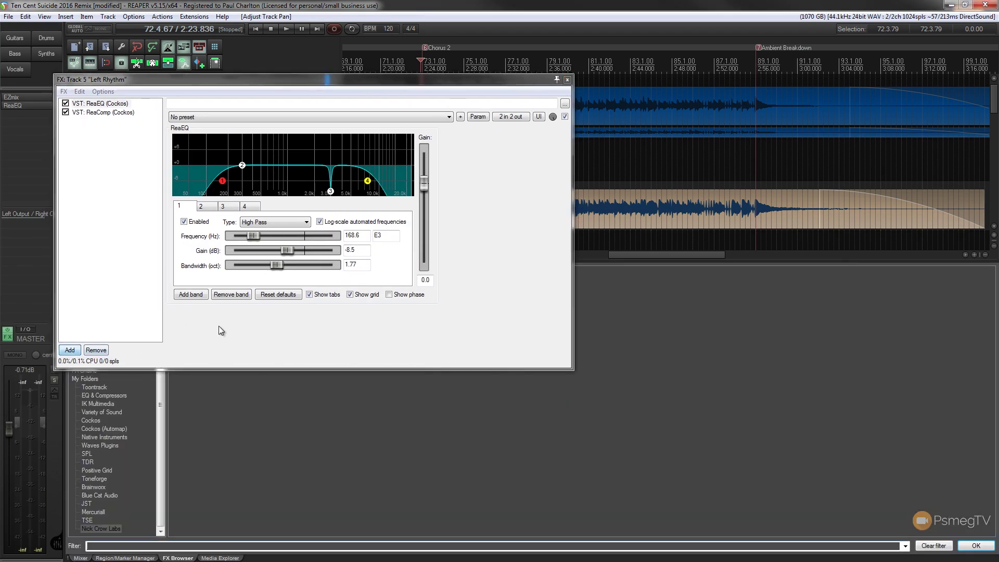
click(463, 123)
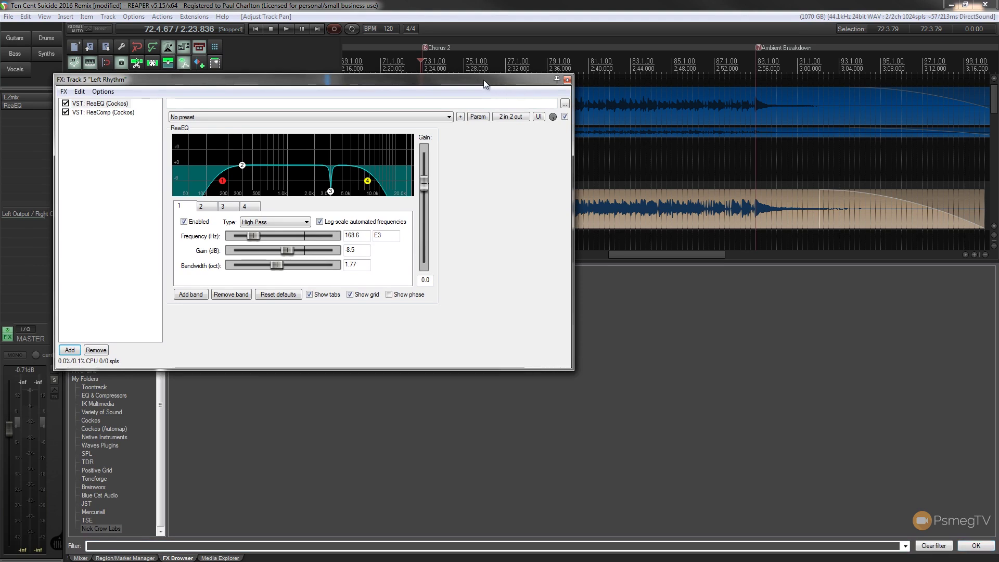
drag(483, 79, 853, 69)
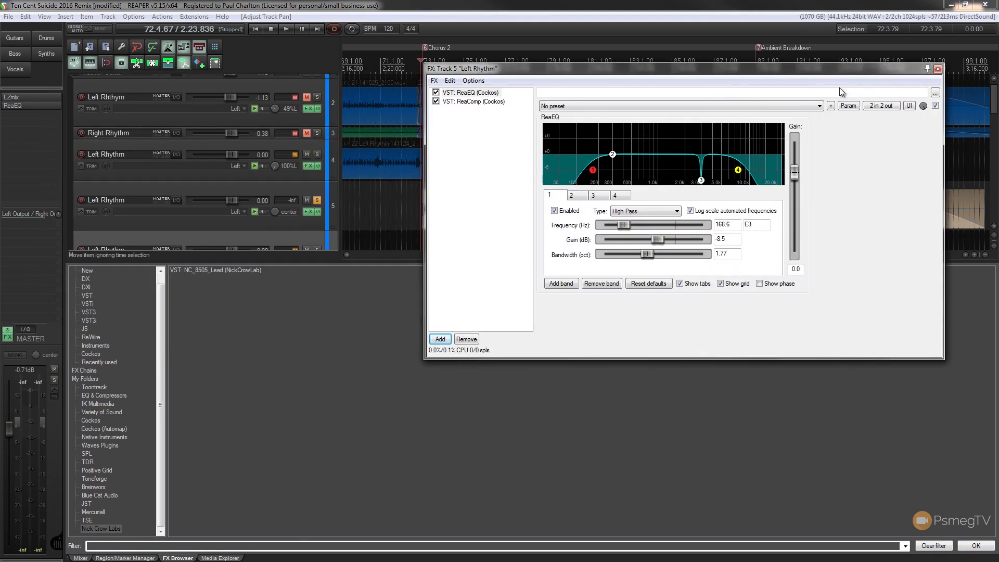
click(207, 271)
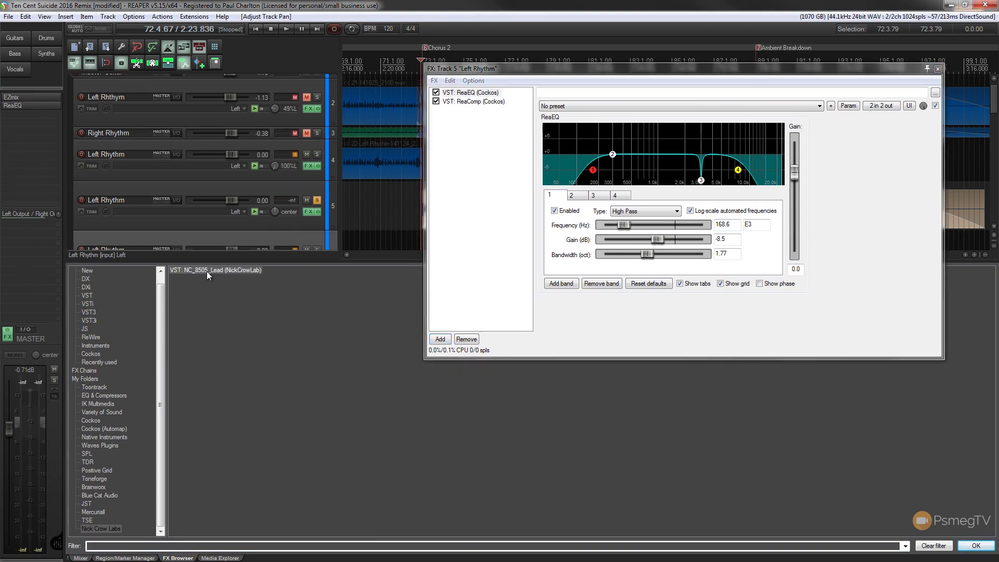
double_click(207, 271)
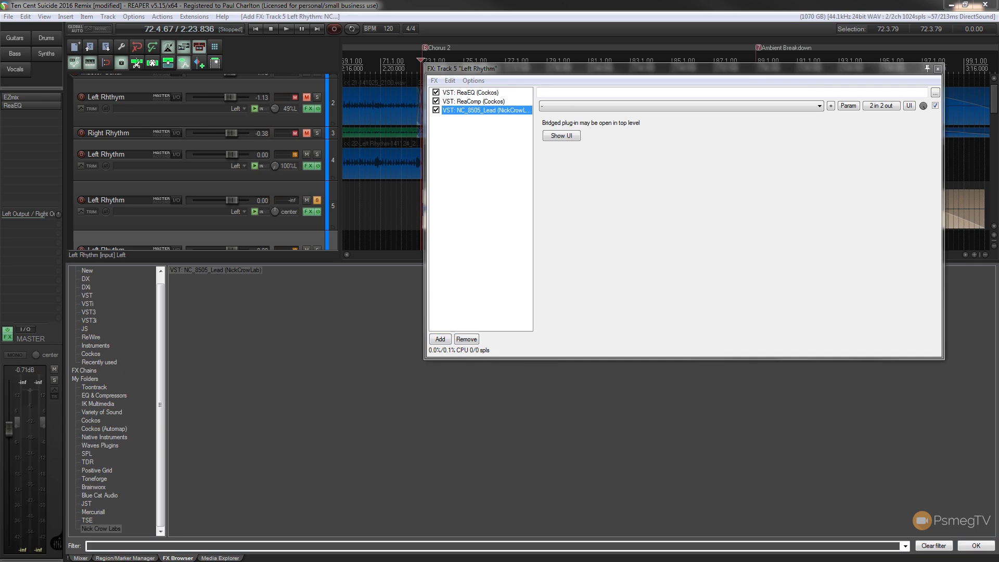
click(937, 69)
drag(309, 186, 606, 84)
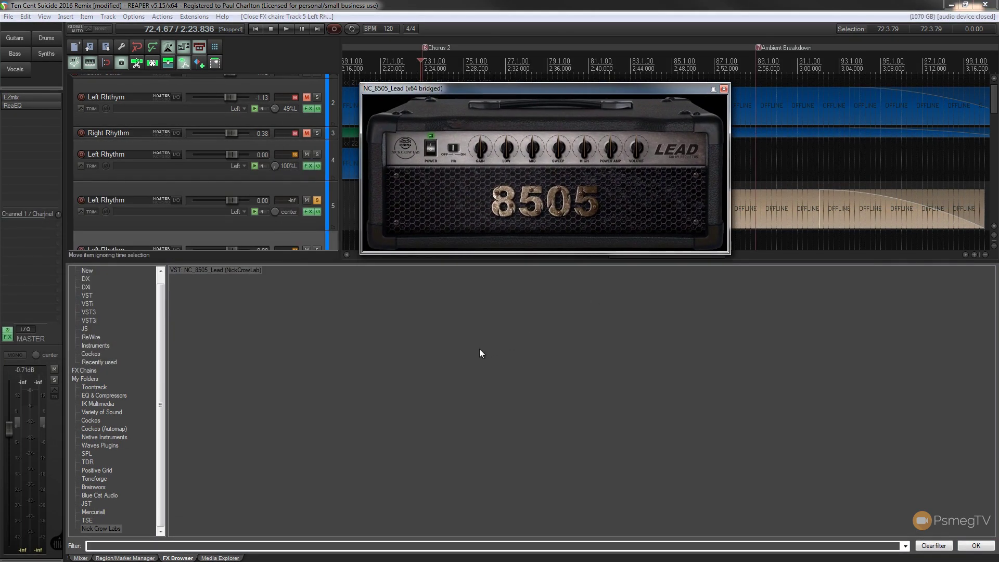
Step: Lower the amp's Volume and place the edit cursor at the start of track 5's Left Rhythm clip
drag(534, 89, 566, 347)
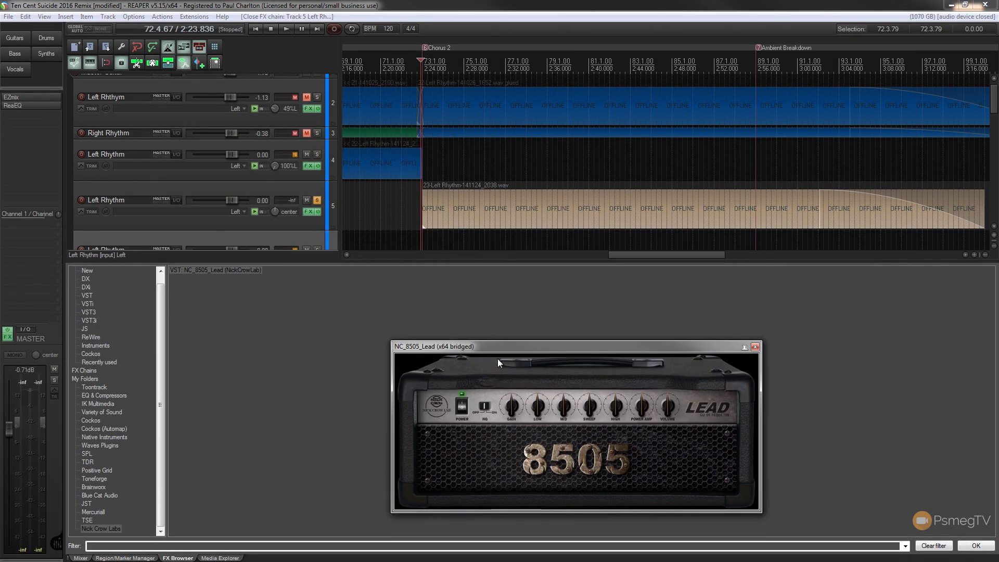
drag(663, 421, 663, 440)
click(424, 191)
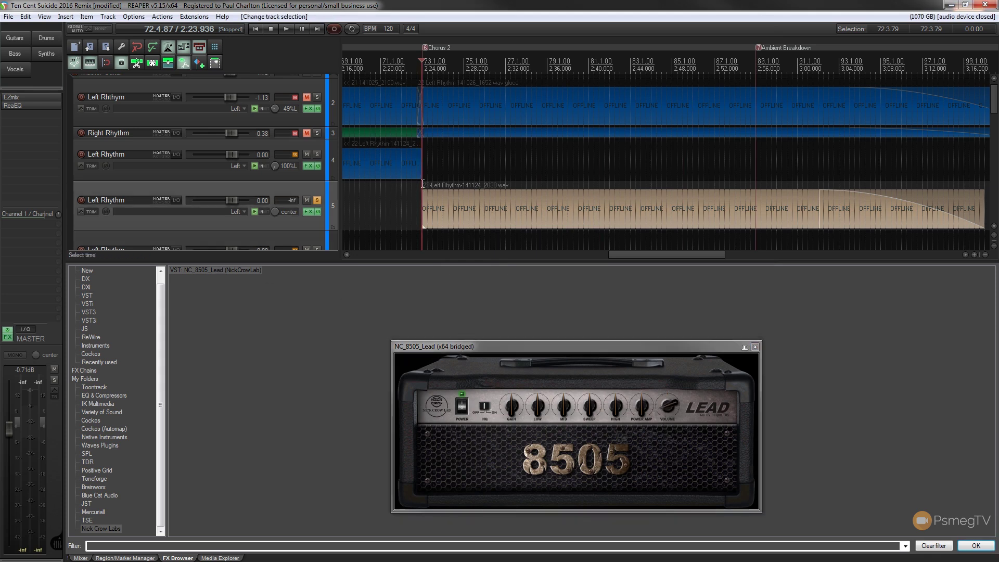
drag(466, 348, 327, 291)
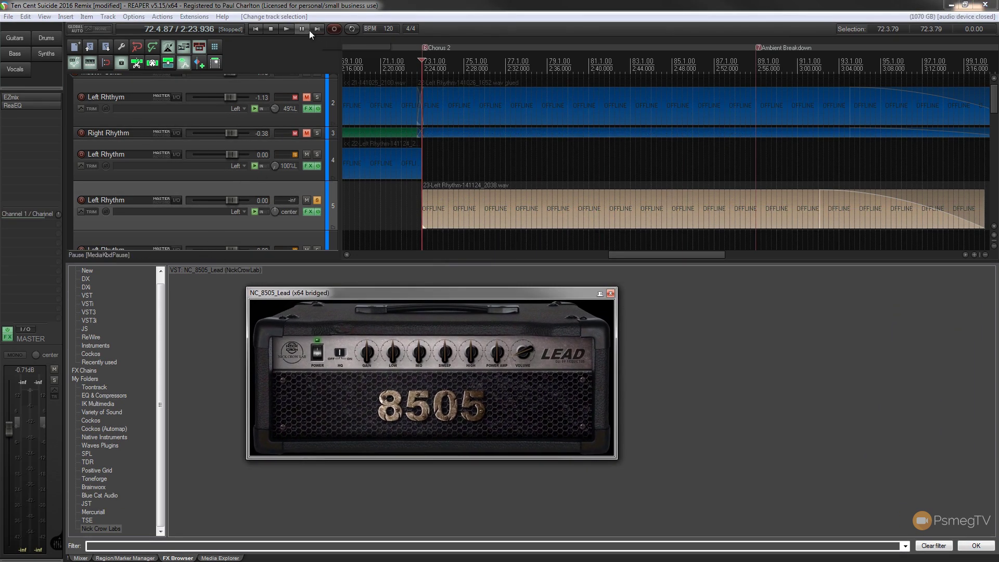
Step: Adjust the NC_8505_Lead amp's Gain, Low, Mid and Sweep knobs while playing the guitar, finishing with playback stopped
click(285, 29)
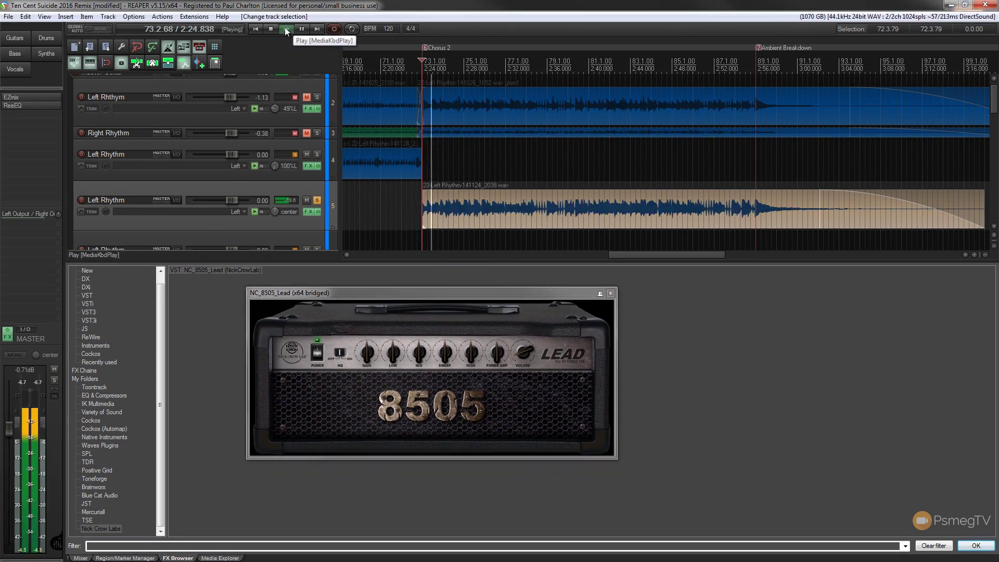
mouse_move(366, 355)
mouse_down()
mouse_move(358, 386)
mouse_move(363, 356)
mouse_up()
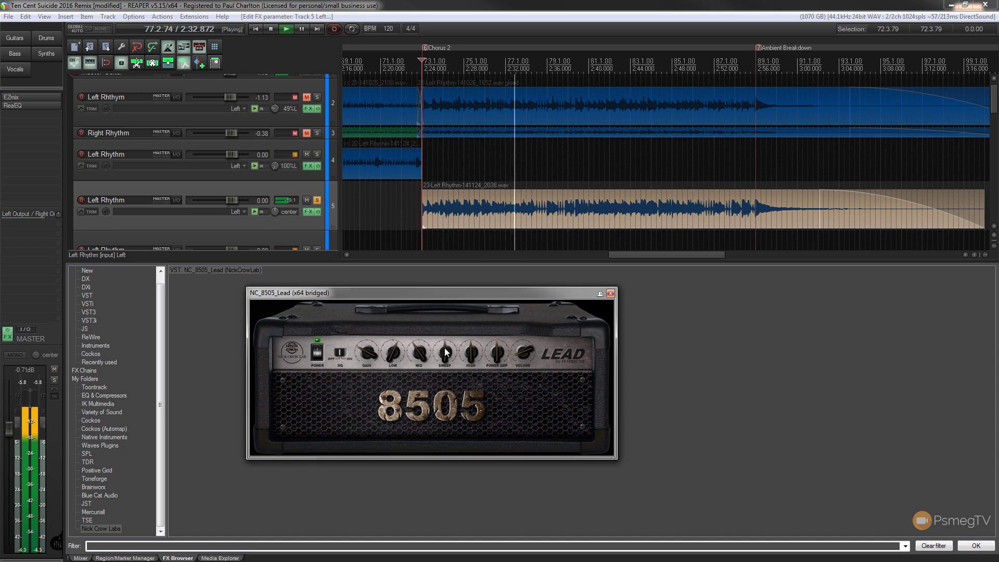
drag(442, 361, 444, 312)
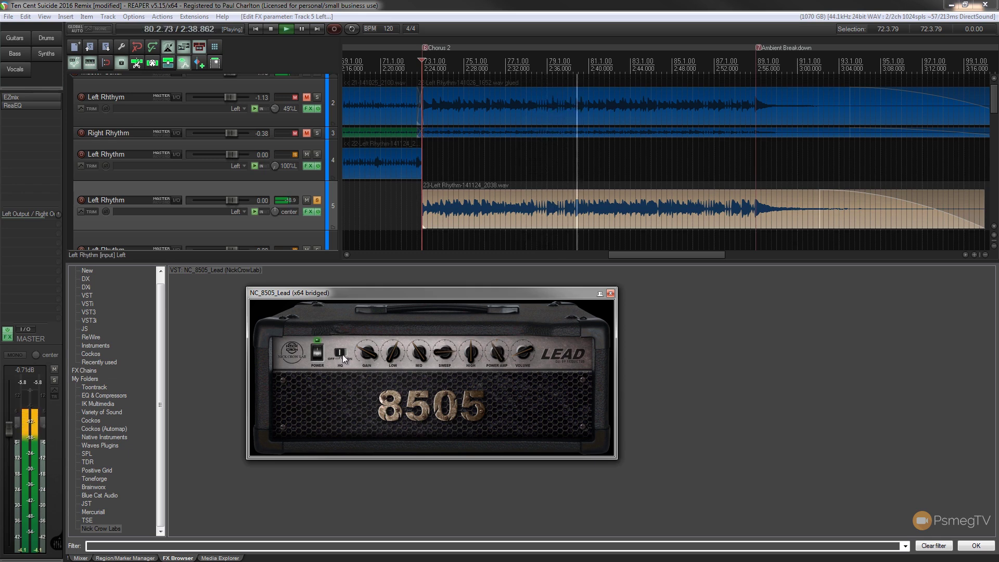
click(274, 29)
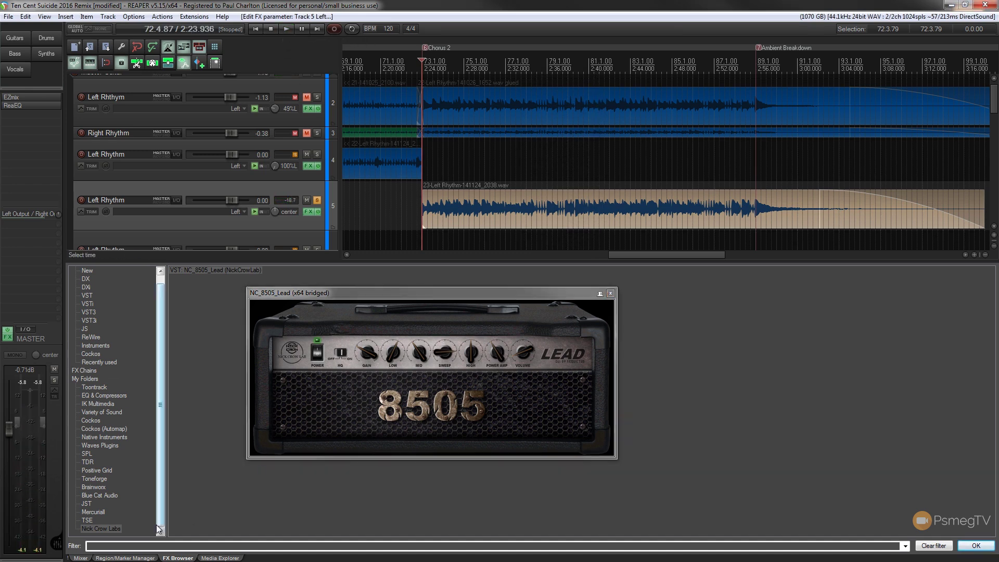
Step: Show the mixer and move ReaEQ to the end of track 5's effects chain, after NC_8505_Lead
click(78, 558)
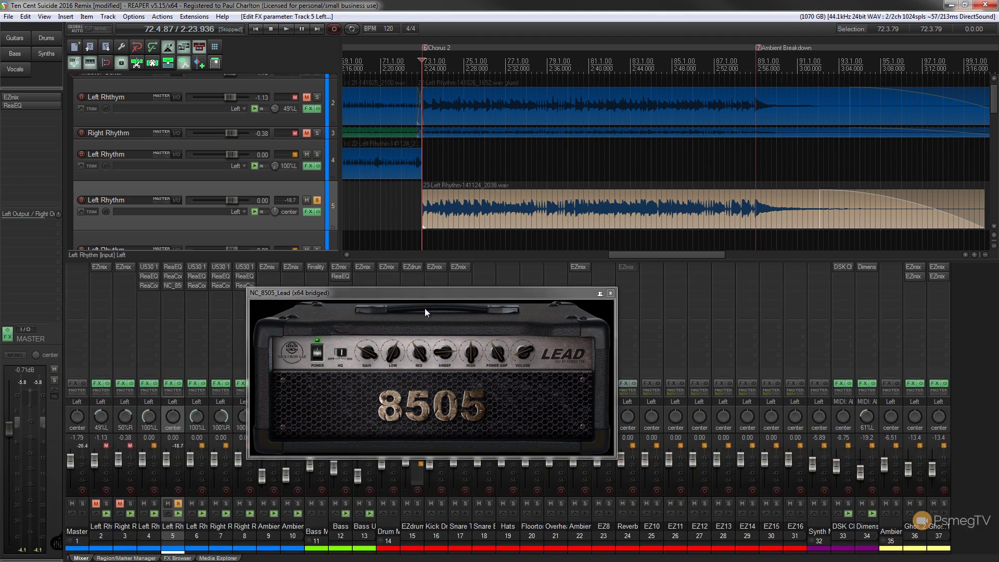
drag(424, 297, 518, 295)
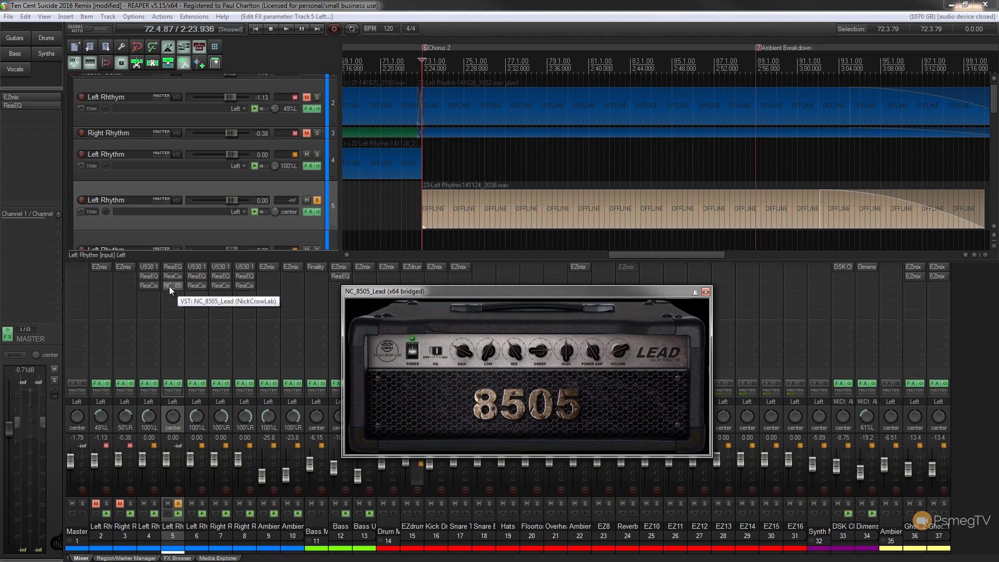
drag(169, 286, 173, 264)
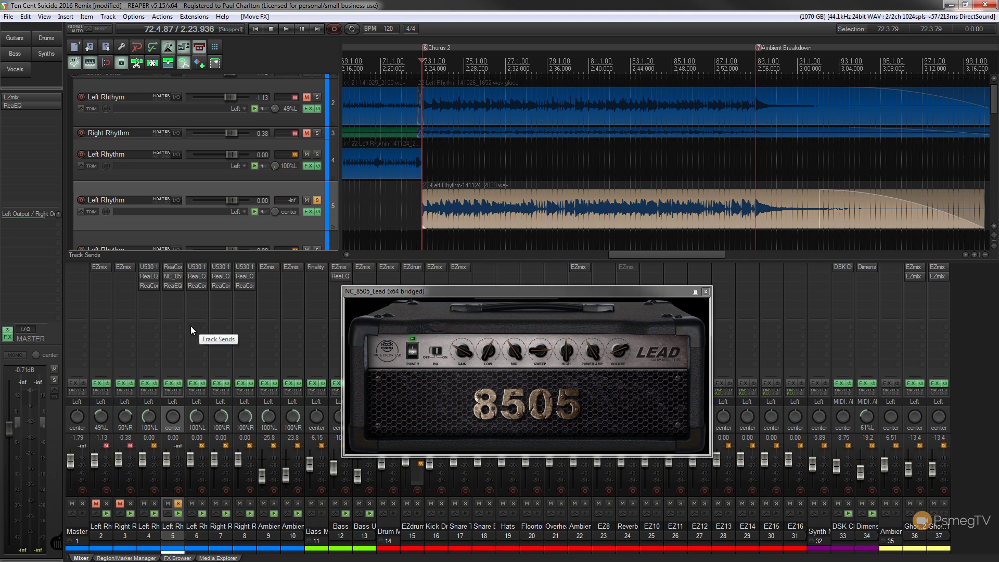
Step: Examine track 5's ReaEQ curve while auditioning the amped guitar, and close the ReaEQ and amp windows
click(175, 286)
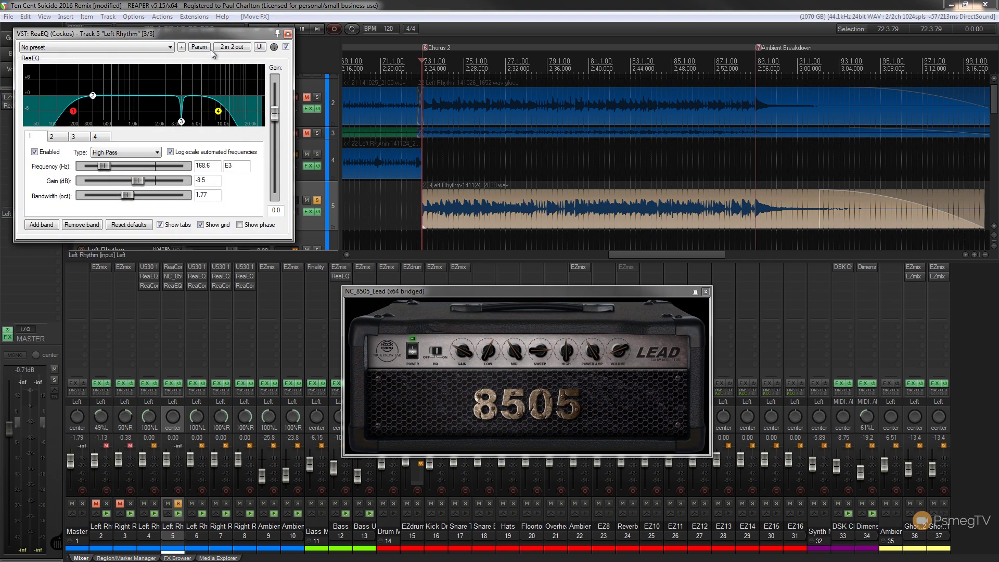
drag(207, 35, 257, 34)
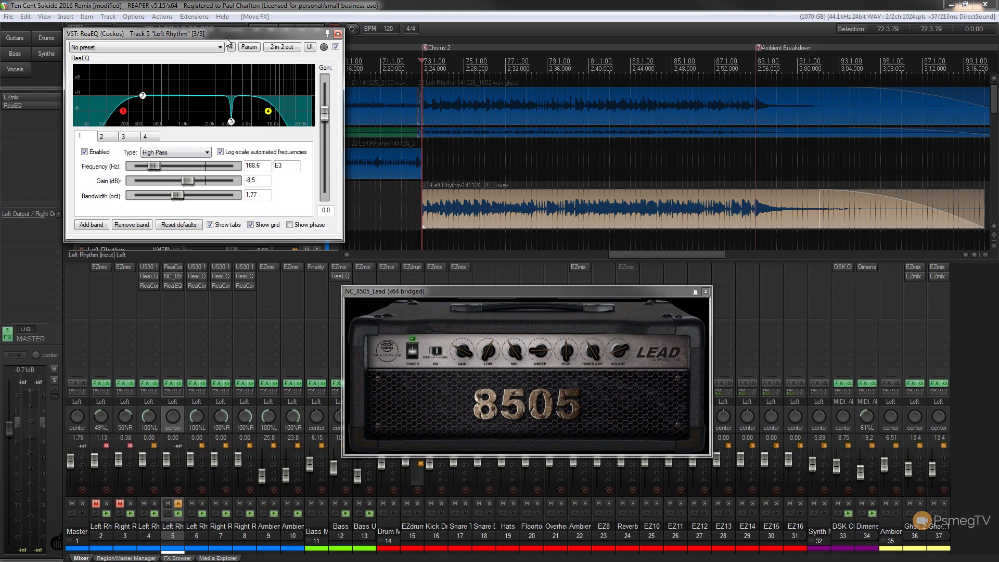
drag(226, 36, 617, 54)
click(288, 29)
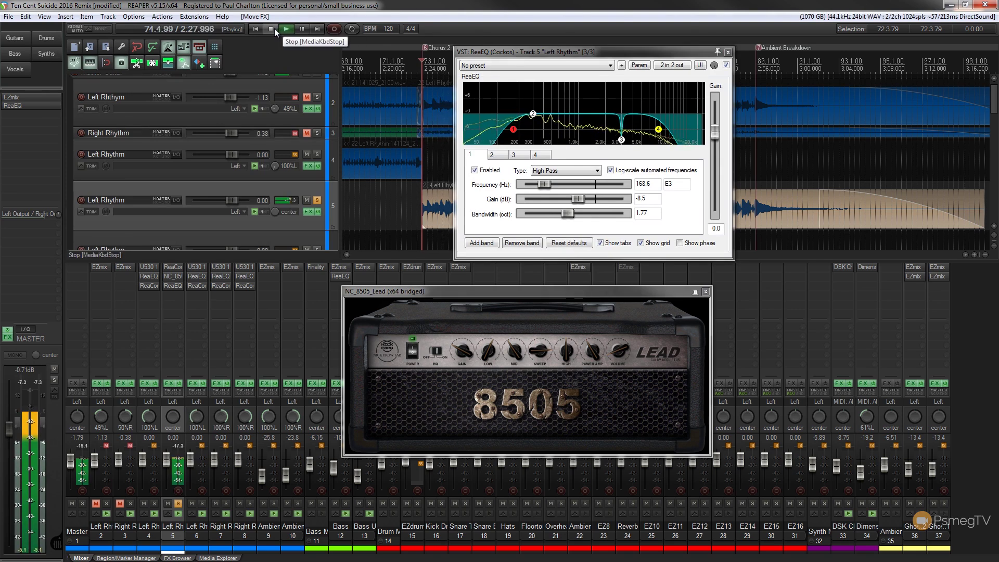
click(273, 29)
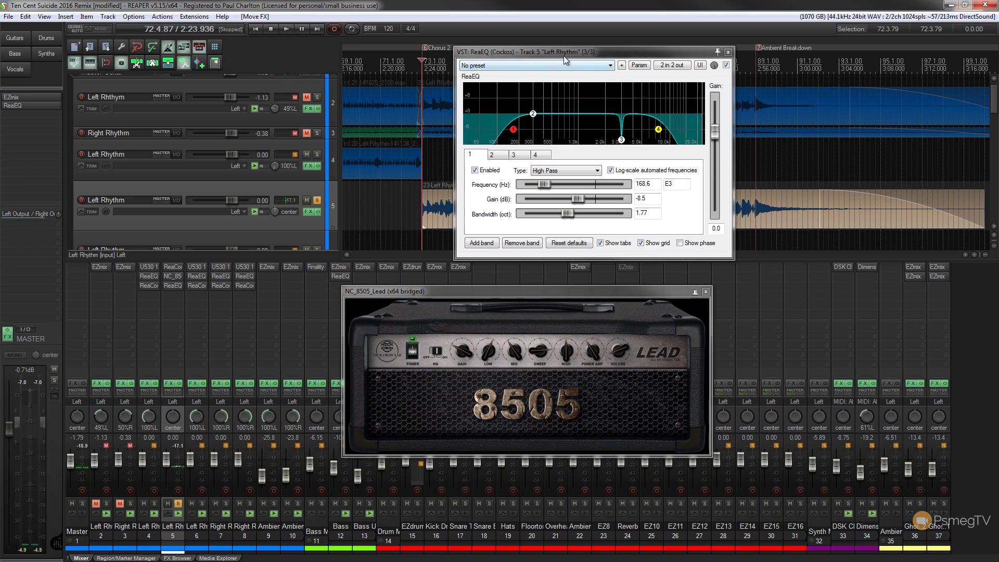
drag(565, 57, 122, 72)
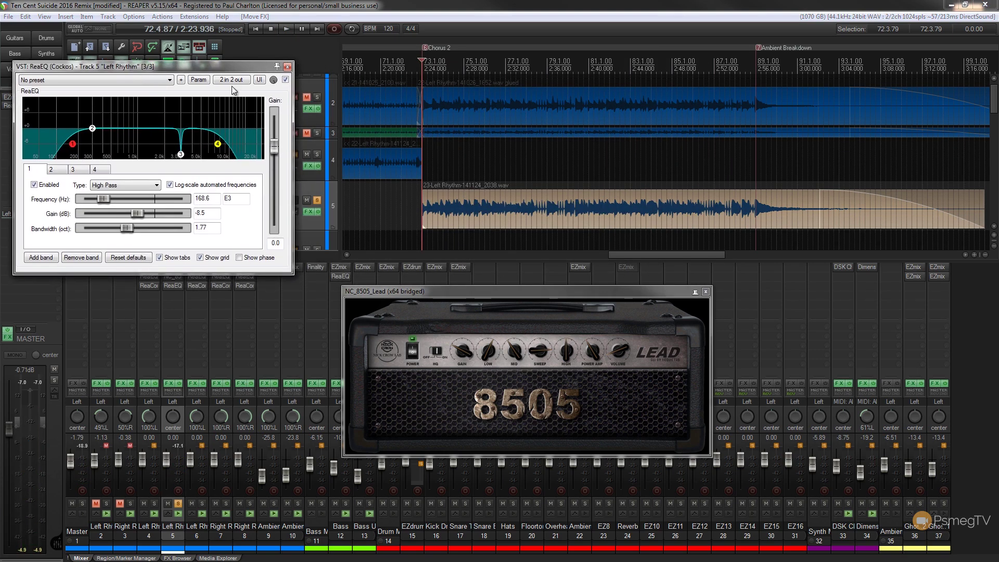
click(287, 67)
drag(518, 287, 214, 101)
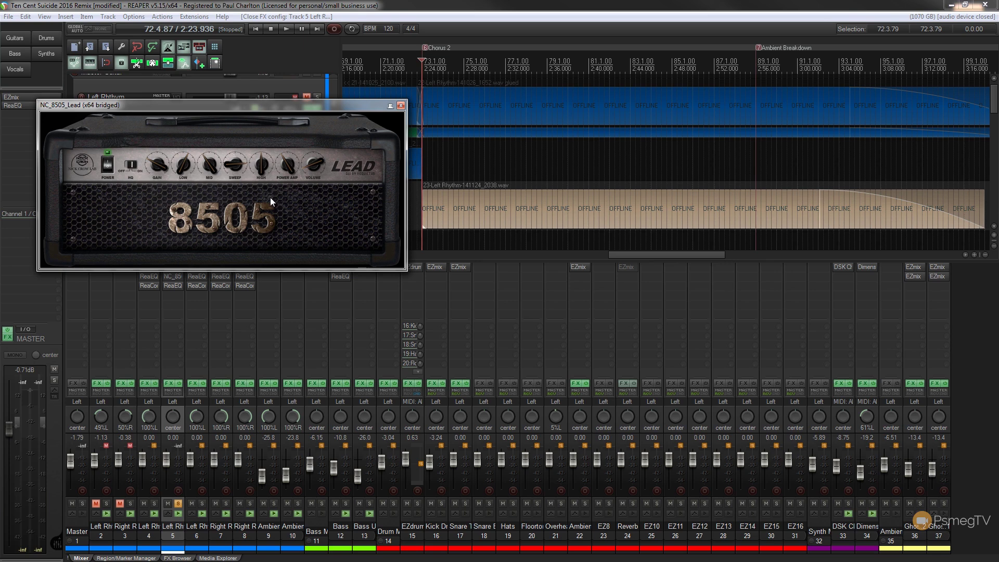
click(400, 107)
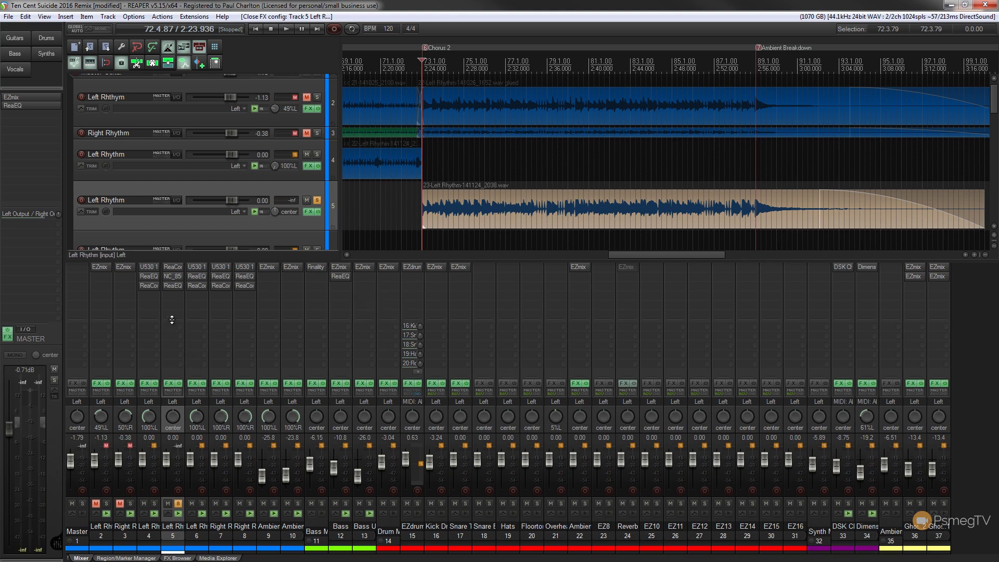
Step: Add Mercuriall Cab v3.0 from the Mercuriall folder to the end of track 5's effects chain and close the chain window
click(169, 386)
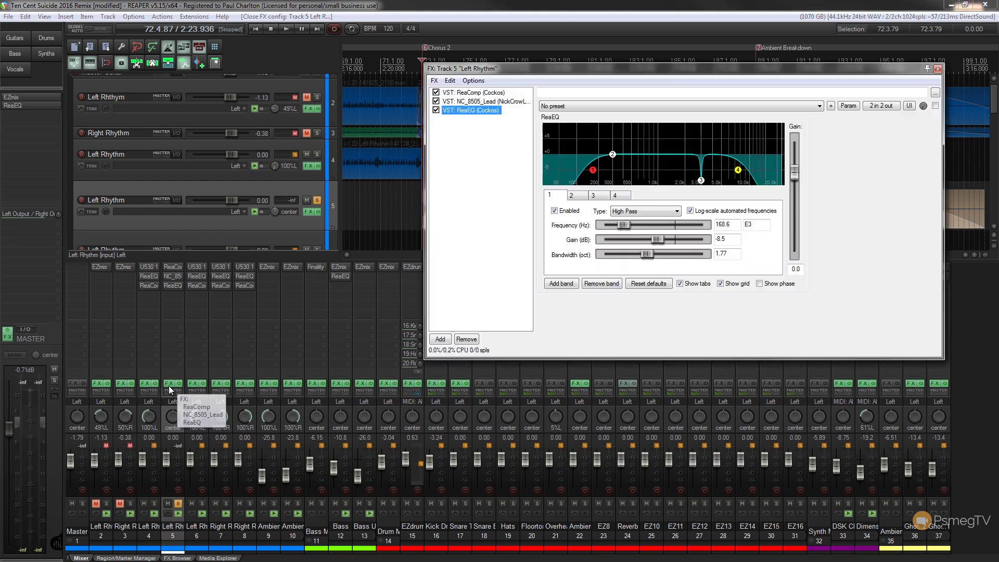
click(441, 340)
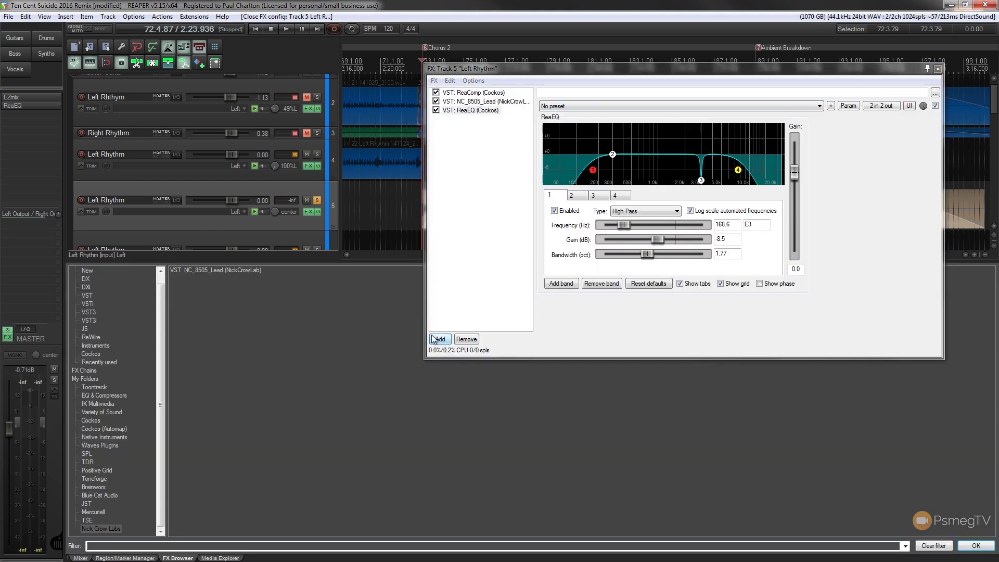
click(90, 512)
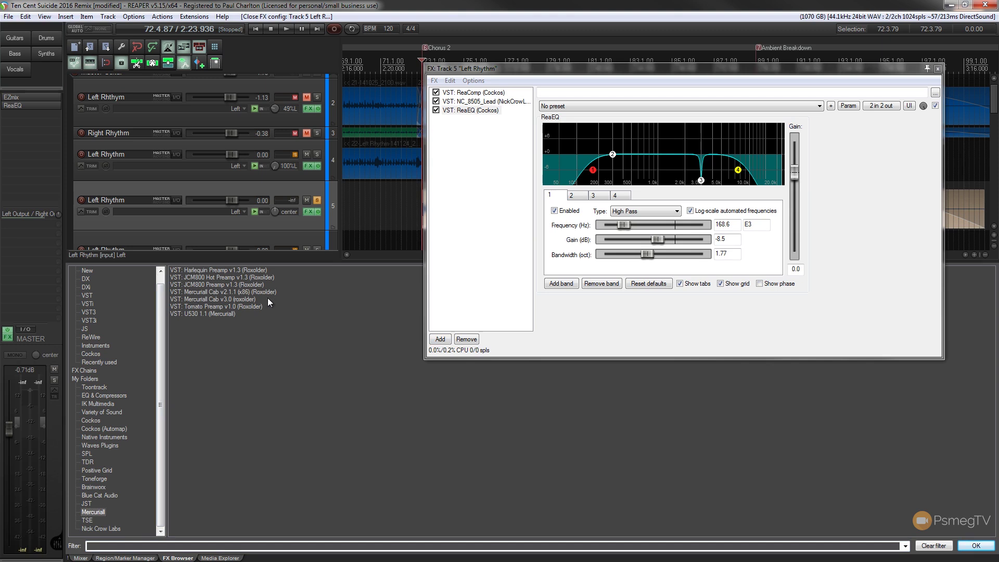
double_click(204, 297)
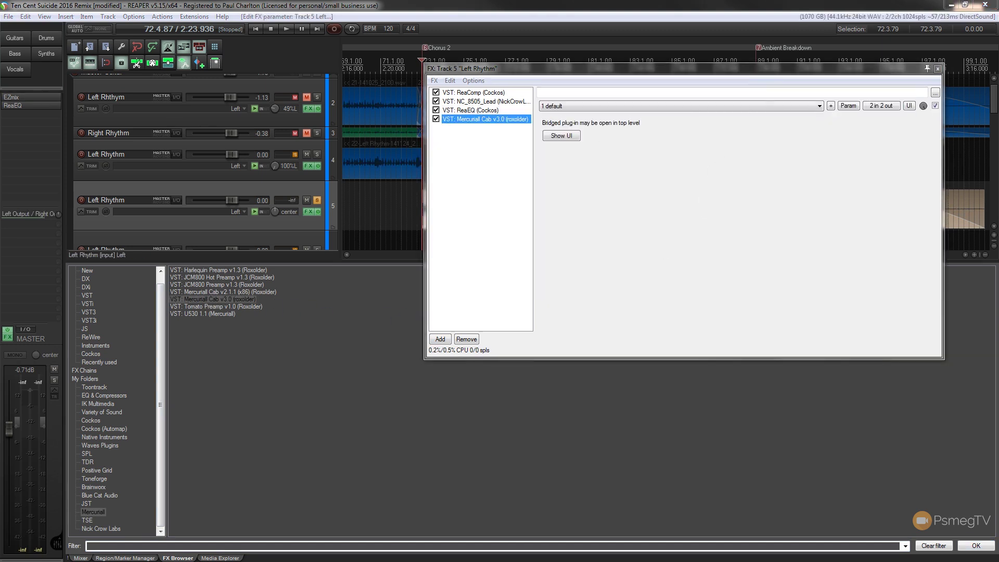
click(939, 69)
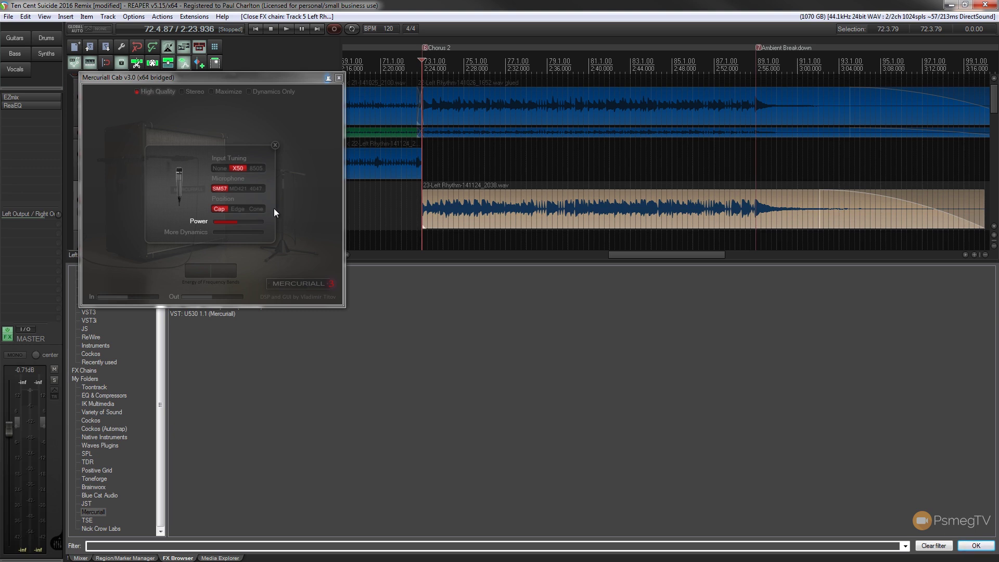
Step: Set the Mercuriall Cab's Input Tuning to 8505 and dismiss its impulse library path prompt without choosing a folder
click(255, 168)
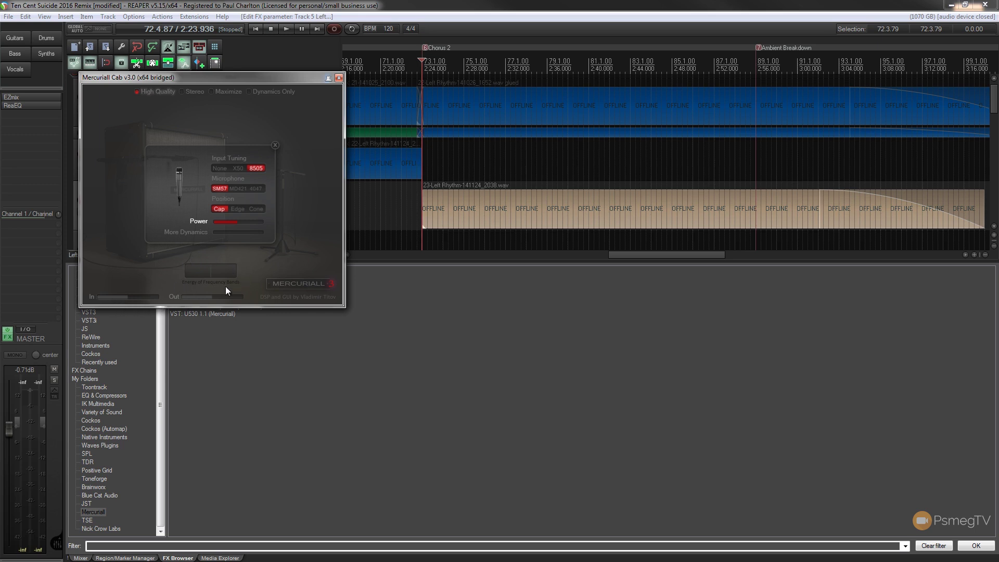
click(274, 145)
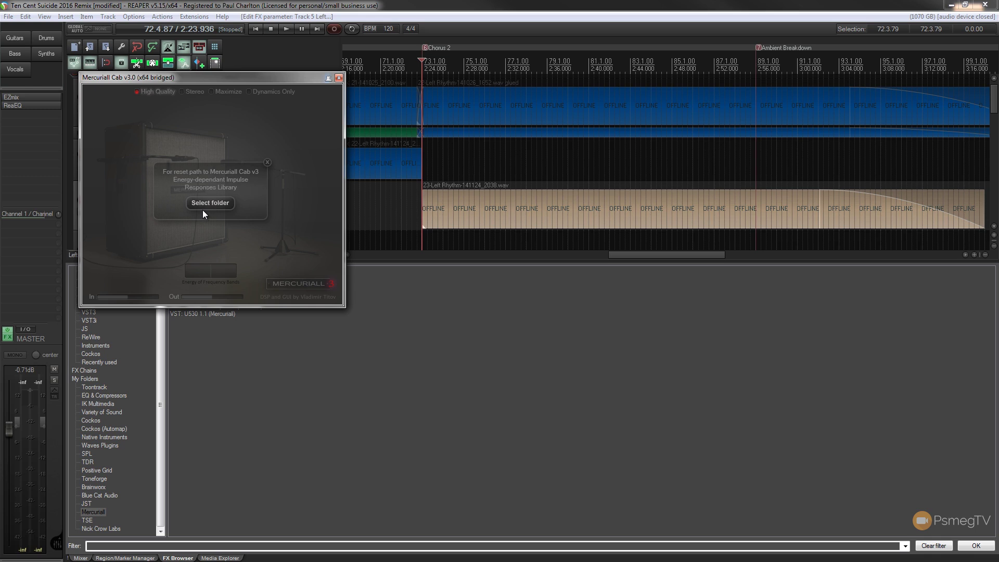
click(267, 162)
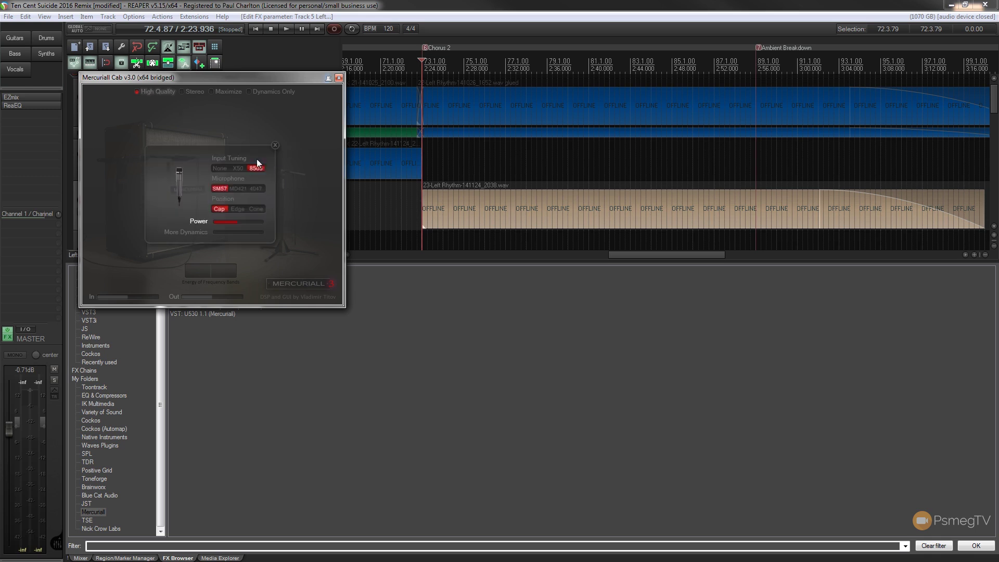
drag(231, 79, 629, 148)
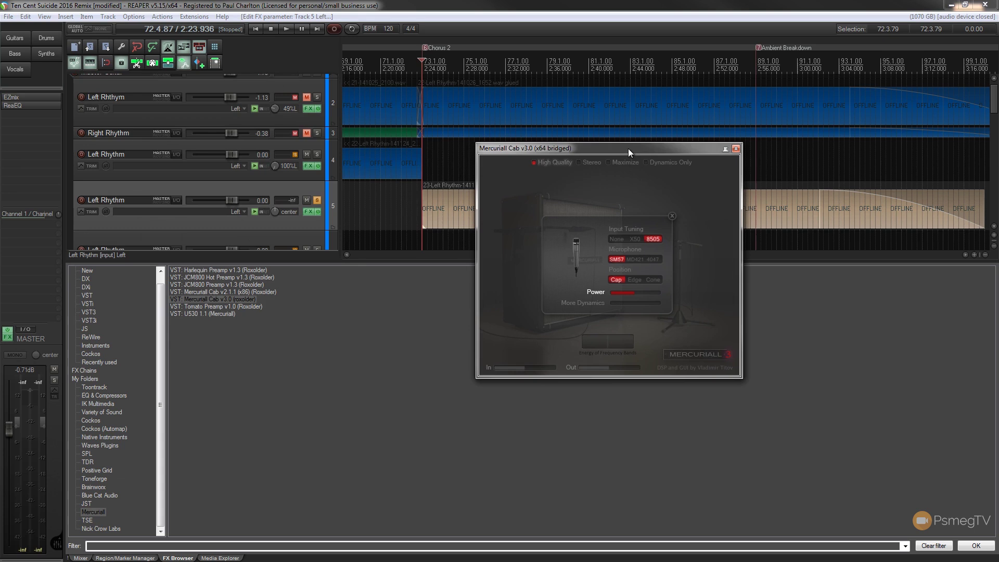
Step: Show the mixer, audition track 5 through the Mercuriall Cab, and move the cab window down clear of the tracks
click(82, 558)
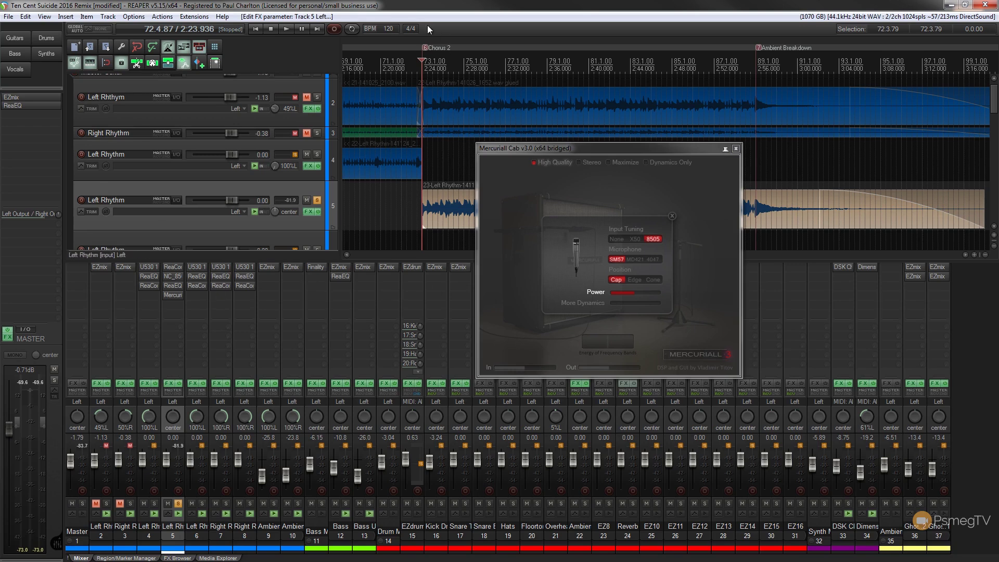
click(288, 30)
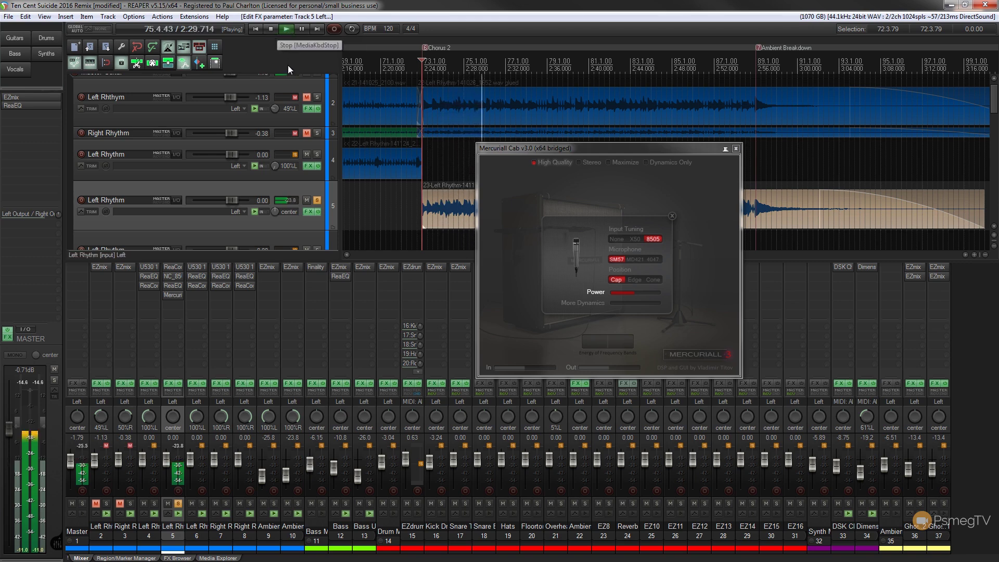
click(273, 28)
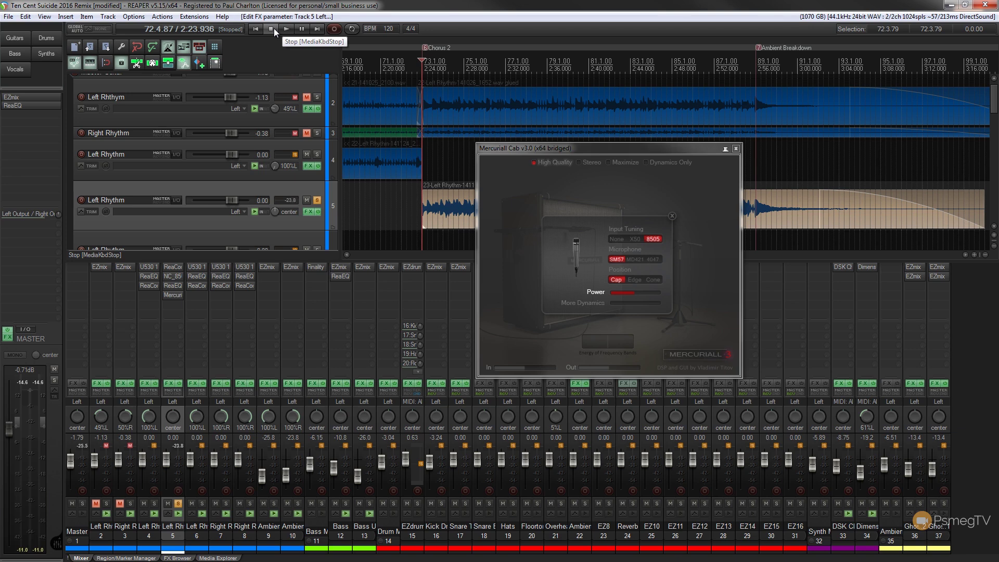
drag(587, 149, 585, 294)
Step: Play track 5 from the start of Chorus 2 and compare its sound with Mercuriall Cab bypassed and re-enabled
click(422, 229)
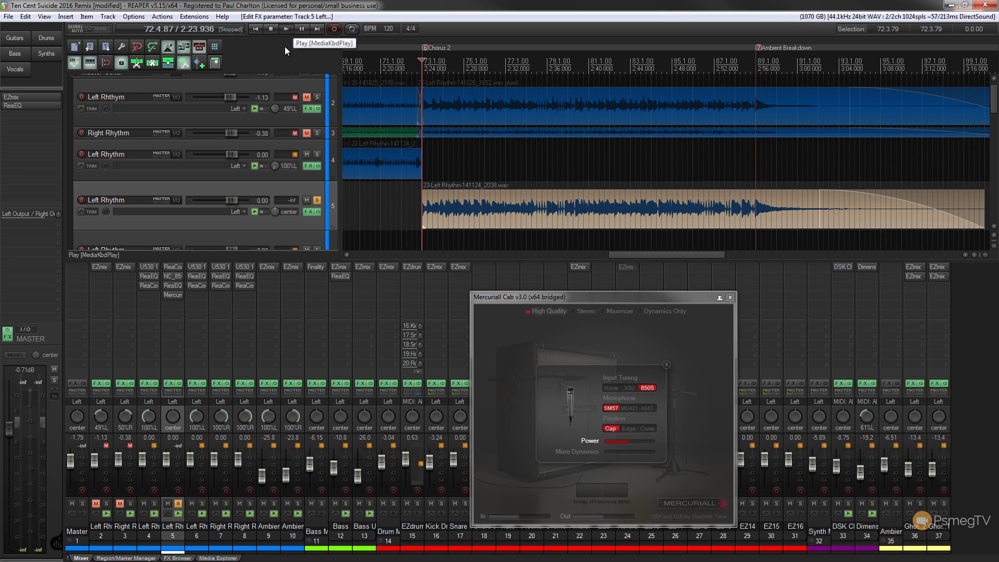
click(286, 29)
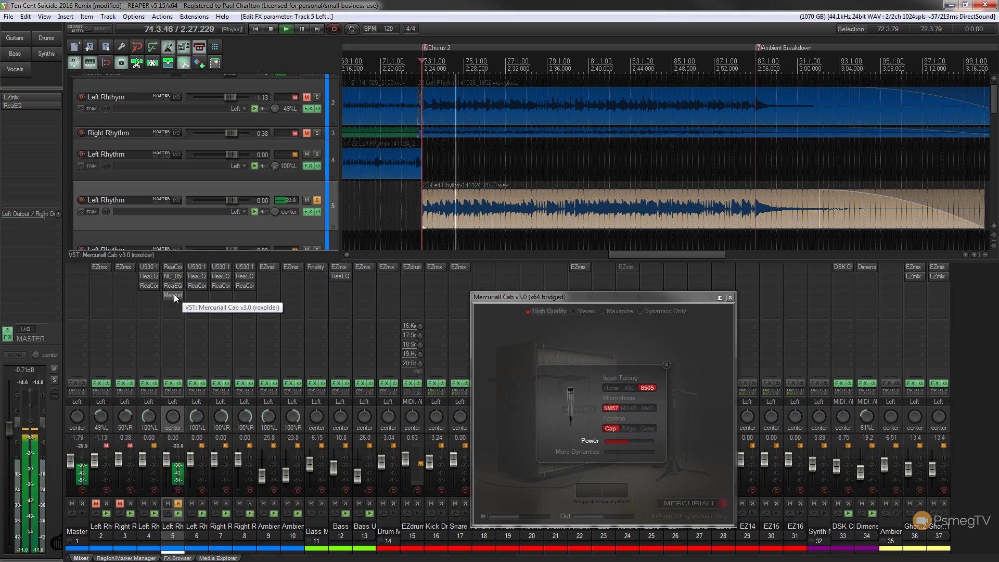
shift+click(174, 295)
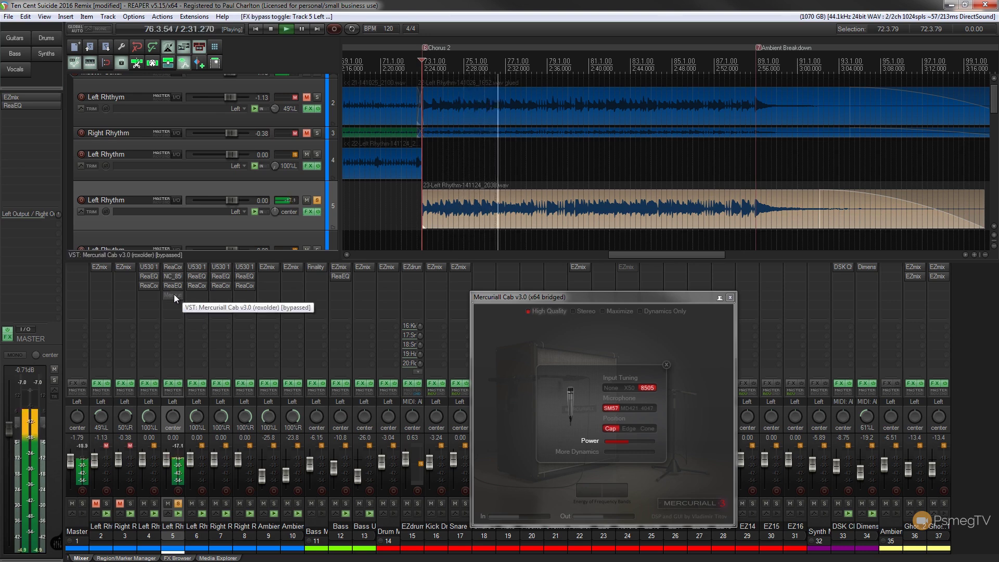
shift+click(174, 294)
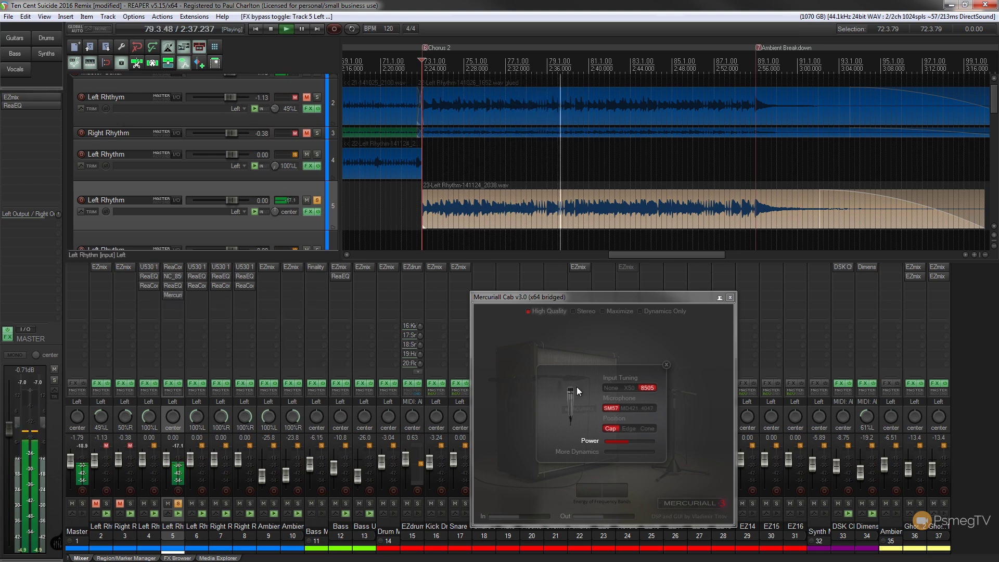
drag(572, 301, 424, 267)
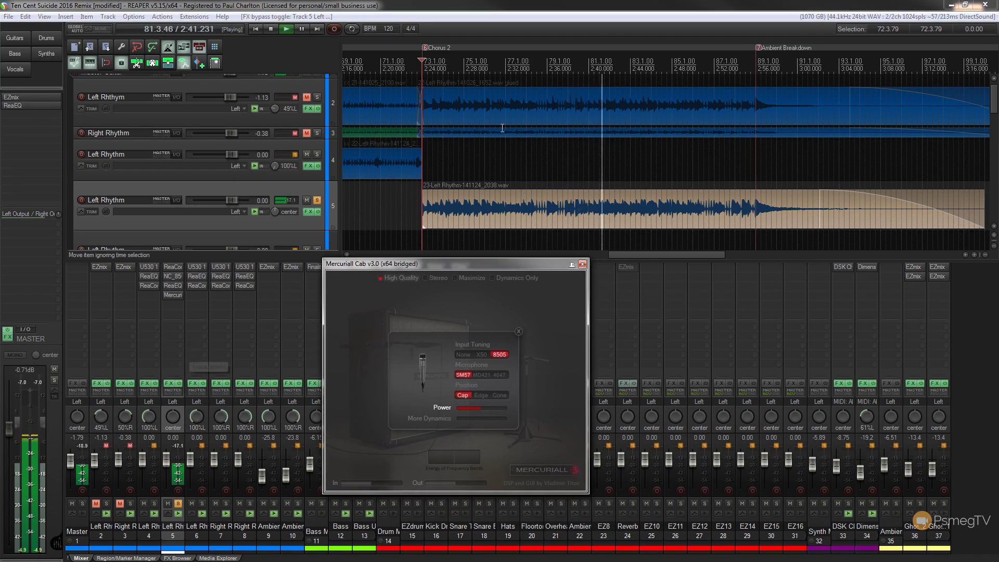
key(space)
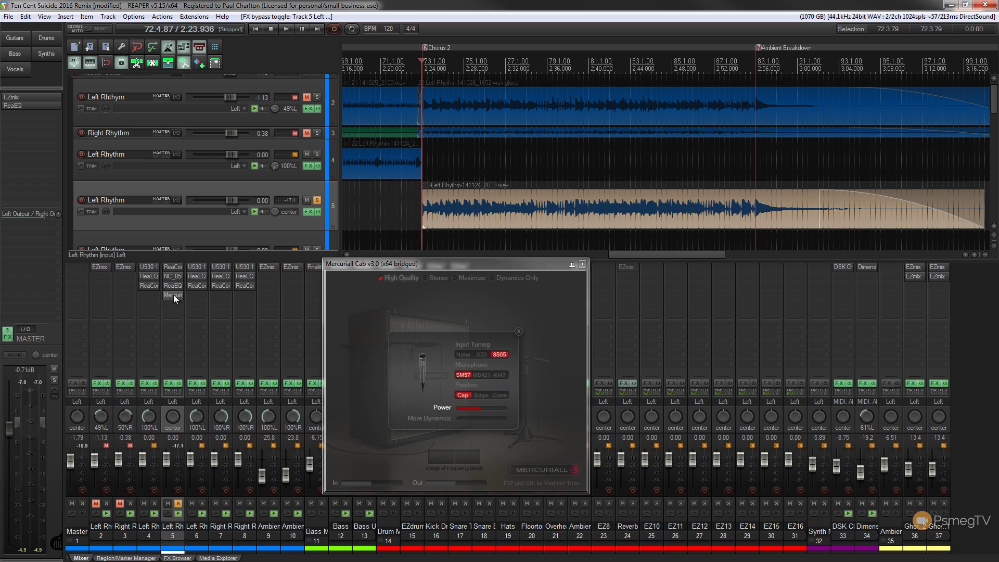
Step: Move Mercuriall Cab ahead of ReaEQ in track 5's chain and audition the MD421, 4047 and SM57 microphones at the Cap position
drag(173, 294, 178, 277)
click(284, 30)
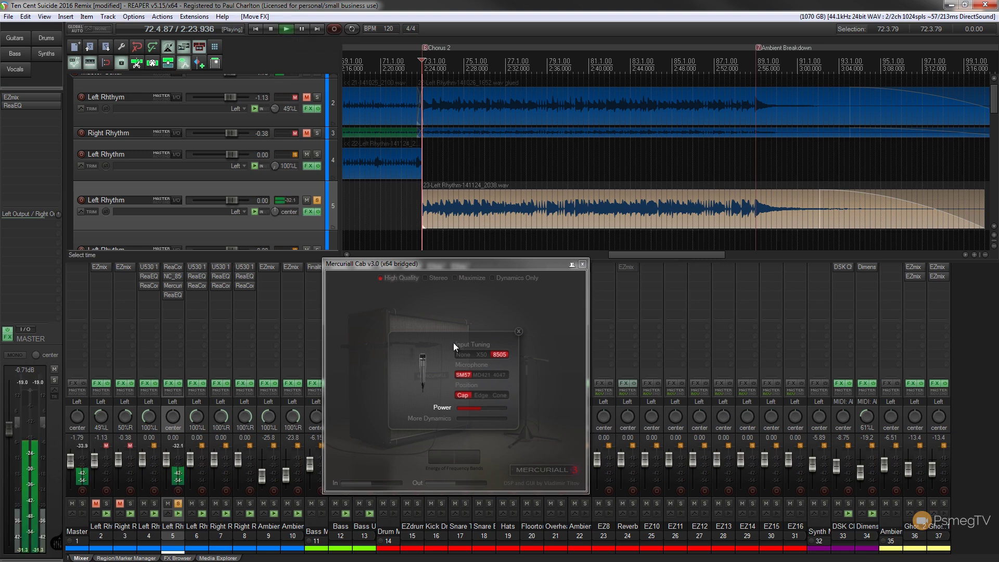
click(482, 375)
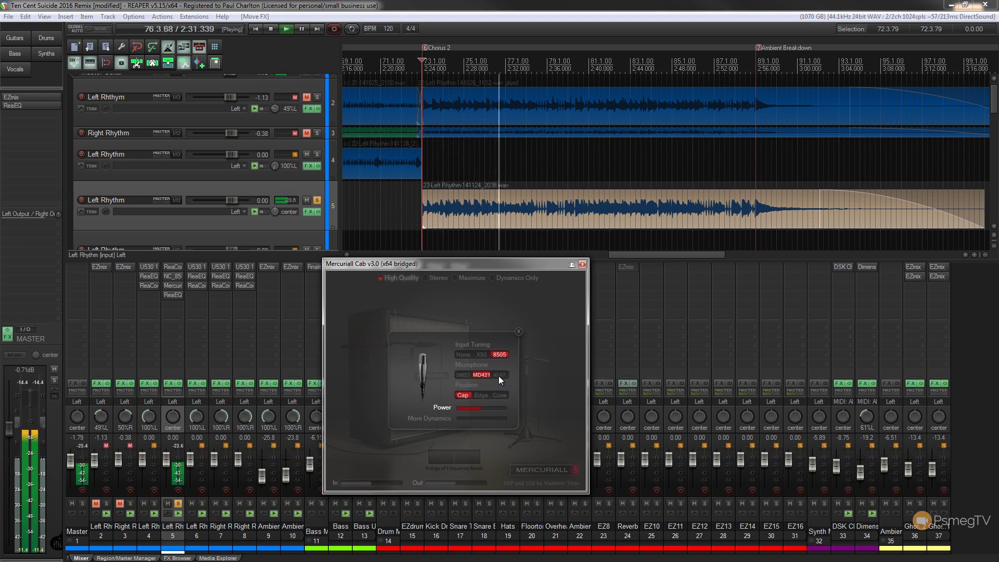
click(499, 375)
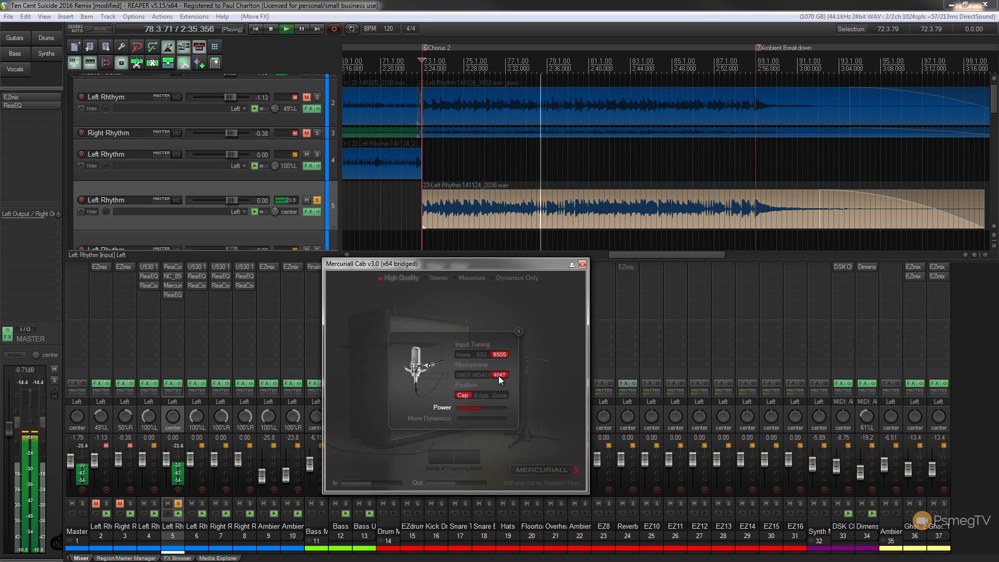
click(464, 375)
click(464, 396)
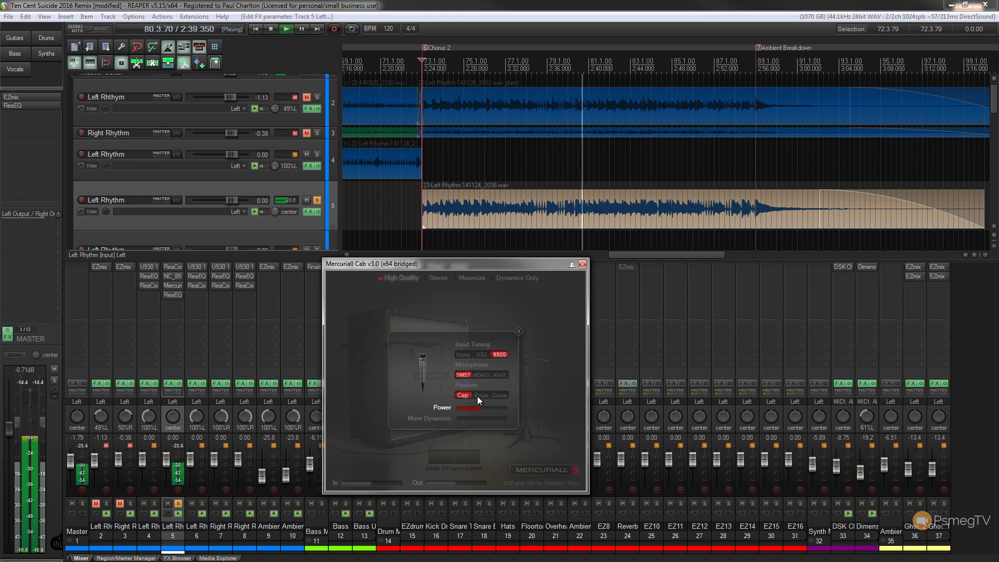
Step: Audition the SM57 at the Edge and Cone positions and raise the cab's Power most of the way up
click(478, 395)
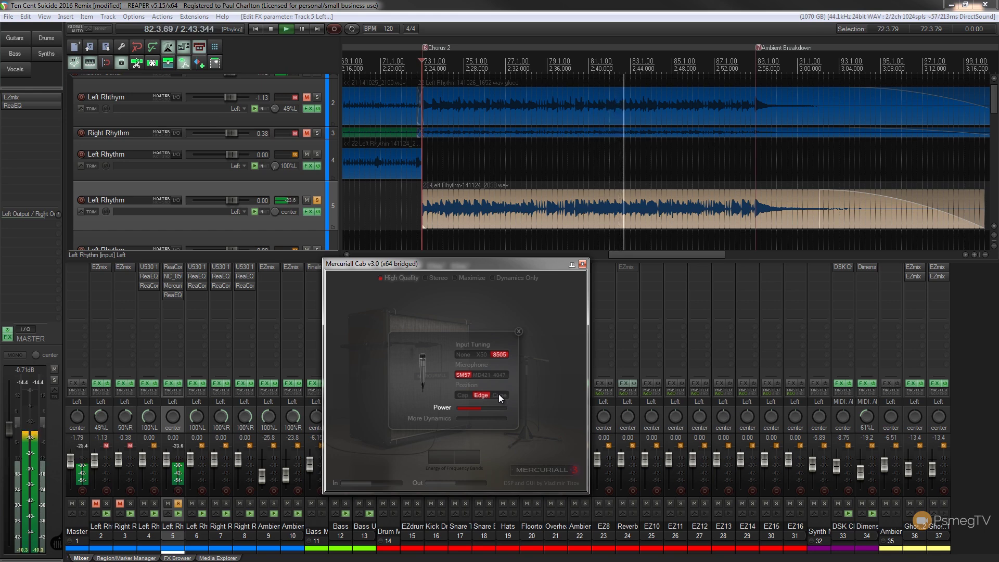
click(501, 398)
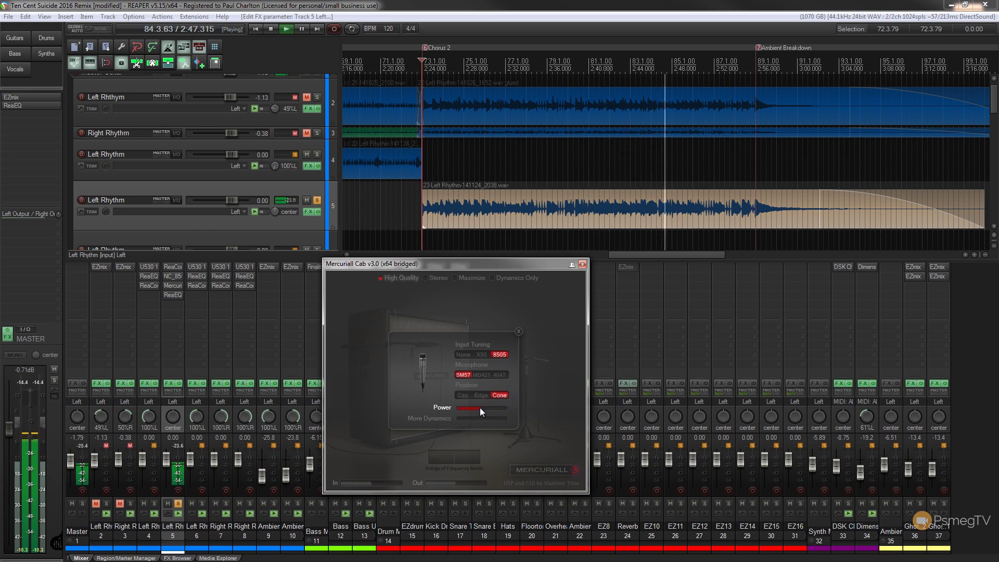
drag(480, 407, 494, 408)
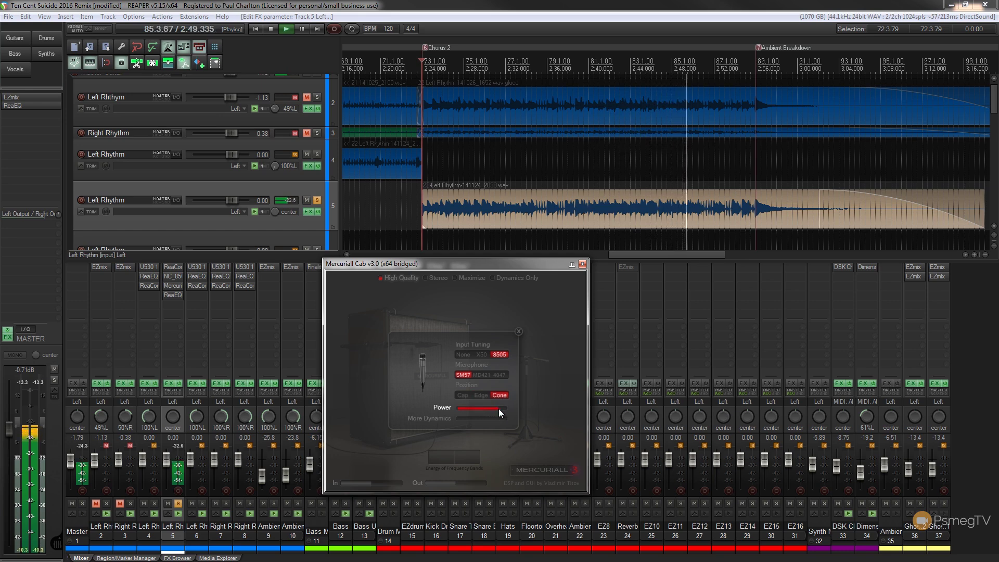
Step: Audition the MD421 at Edge and Cap, then the 4047 at Cap, Edge and Cone, replaying from the start of Chorus 2
click(483, 375)
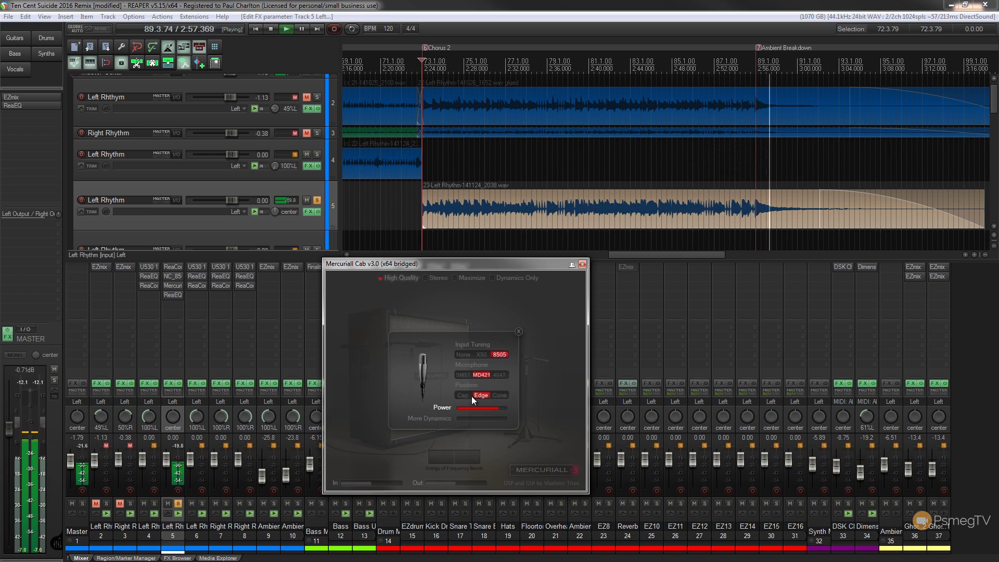
click(424, 239)
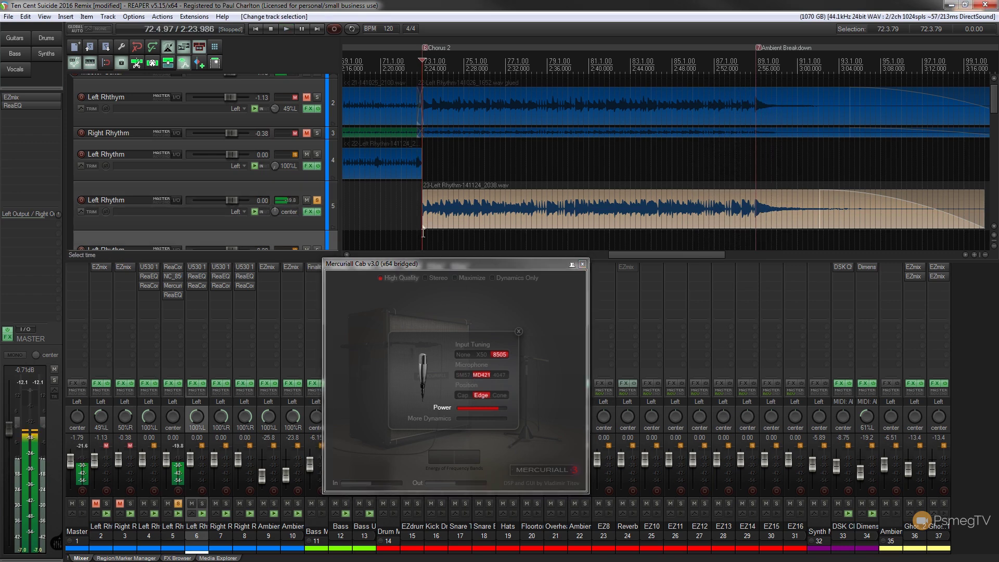
click(461, 394)
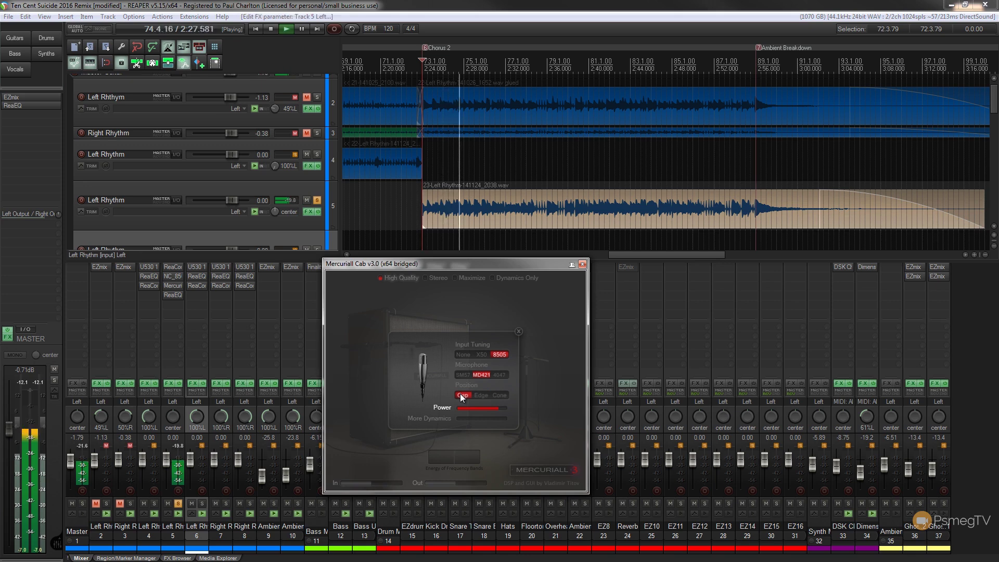
click(502, 375)
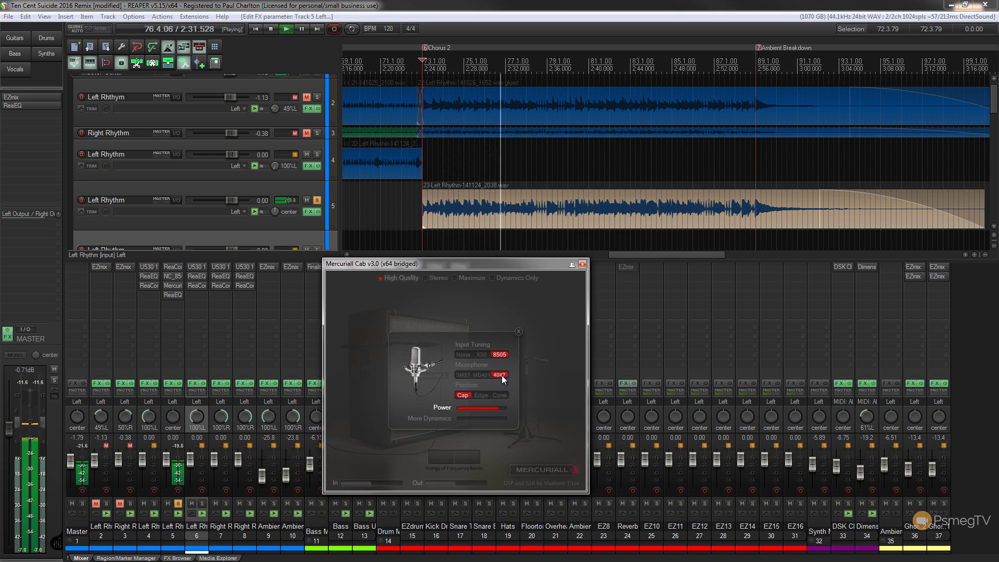
click(479, 395)
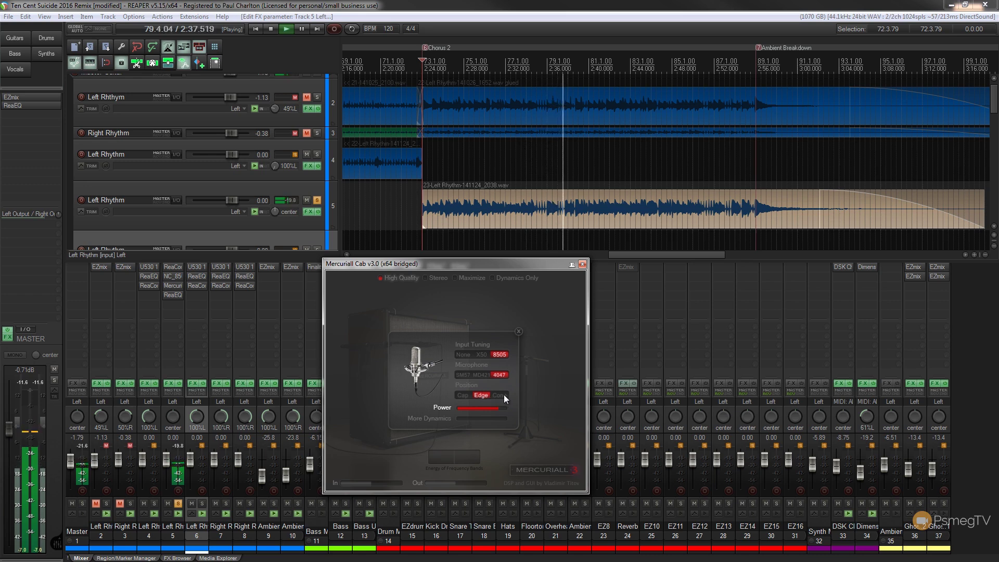
click(504, 395)
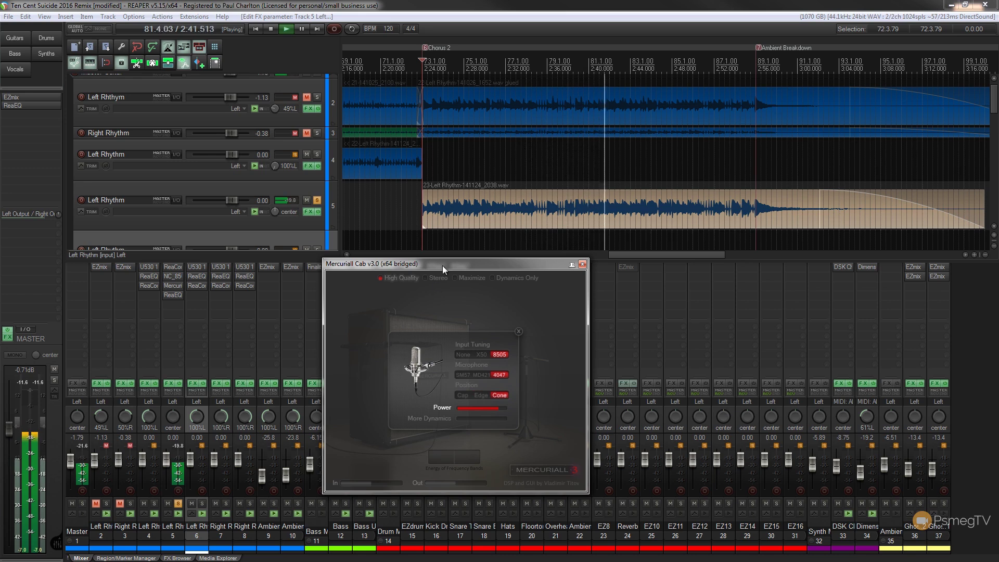
Step: Switch to the MD421 microphone and adjust More Dynamics with Dynamics Only enabled, then turn Dynamics Only off
drag(444, 265, 567, 280)
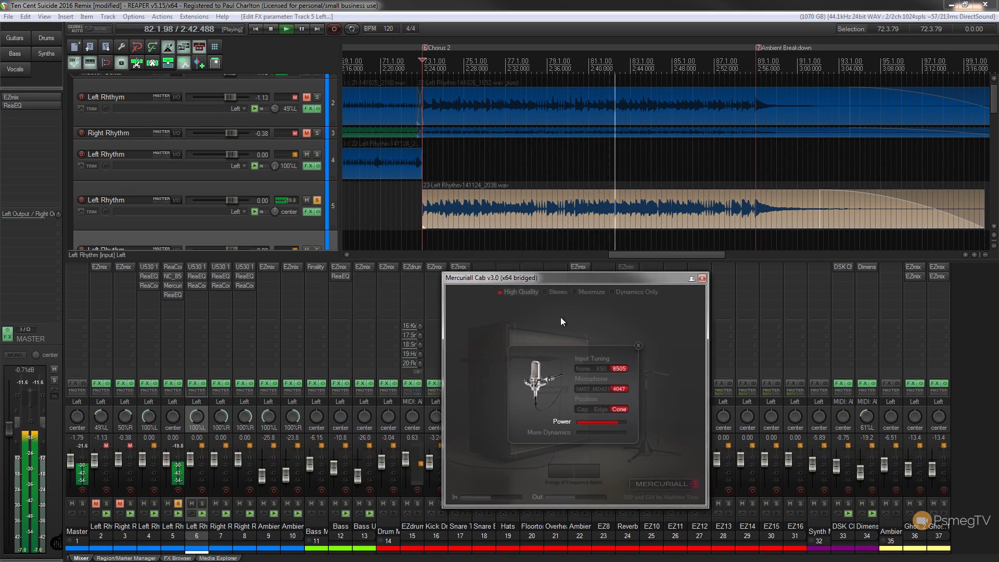
click(612, 292)
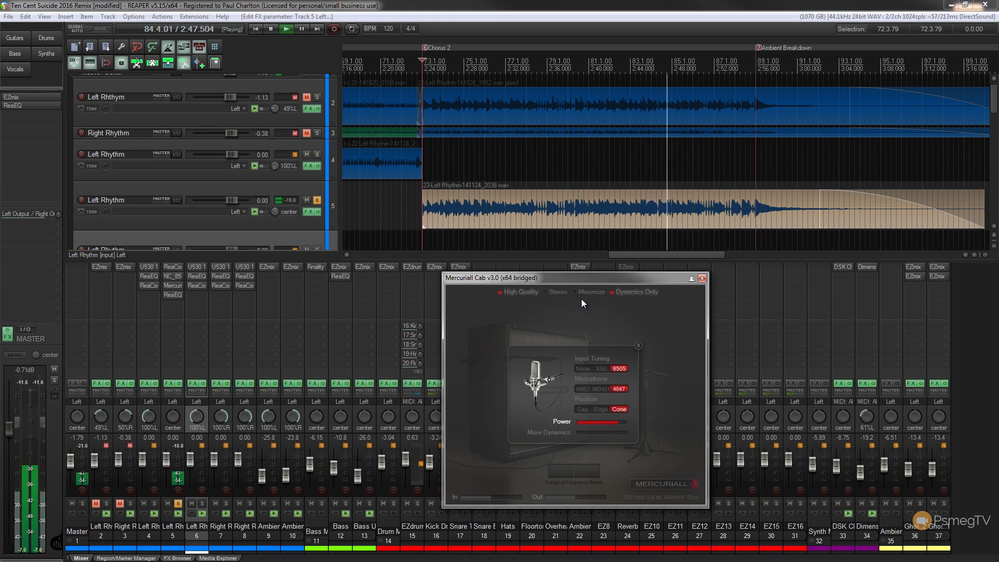
click(601, 387)
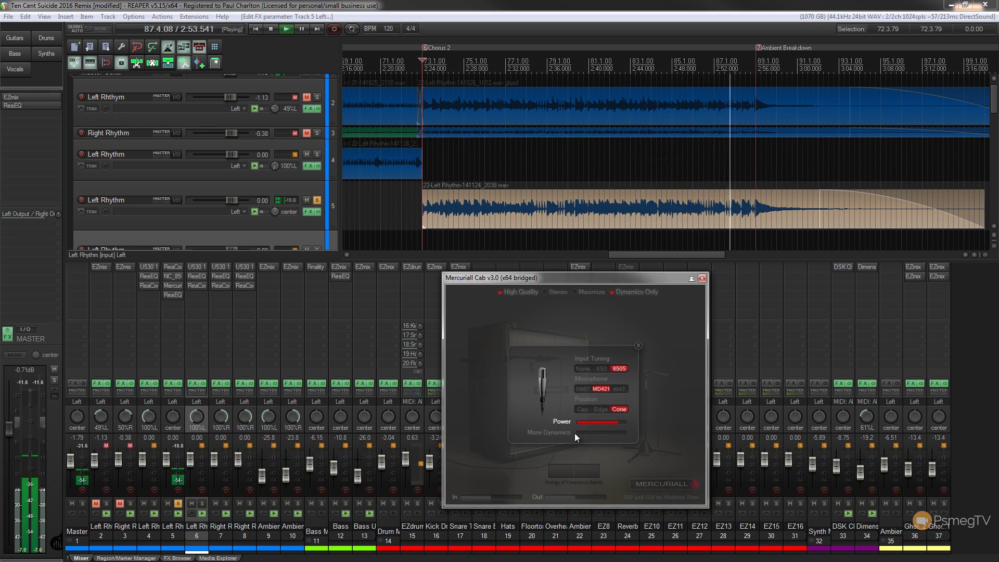
drag(575, 433, 604, 433)
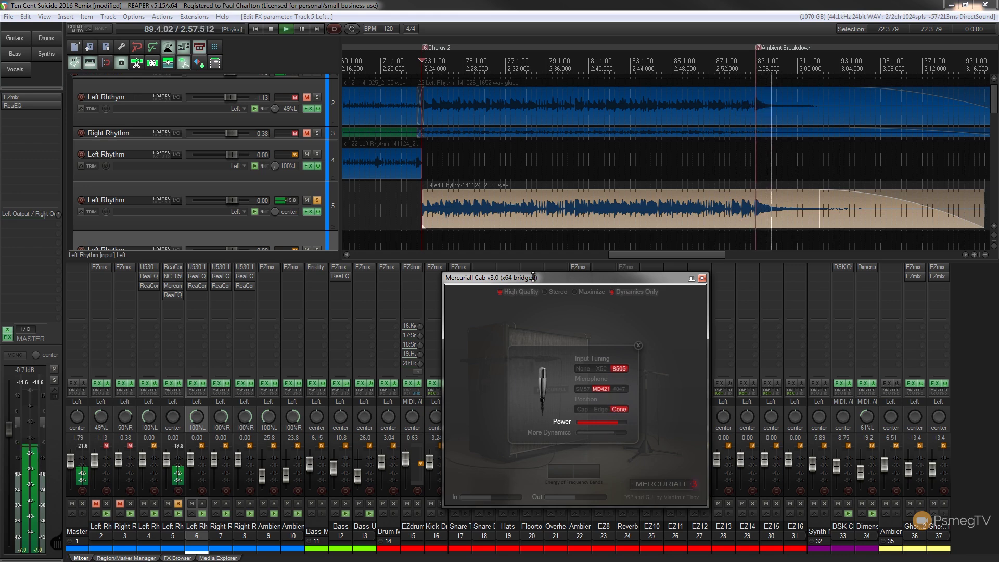
click(423, 239)
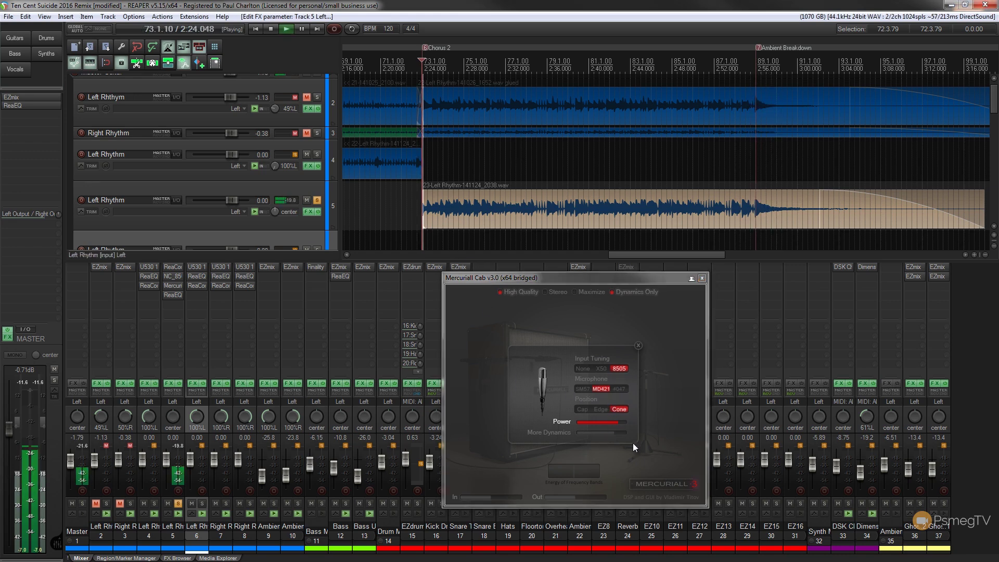
click(613, 292)
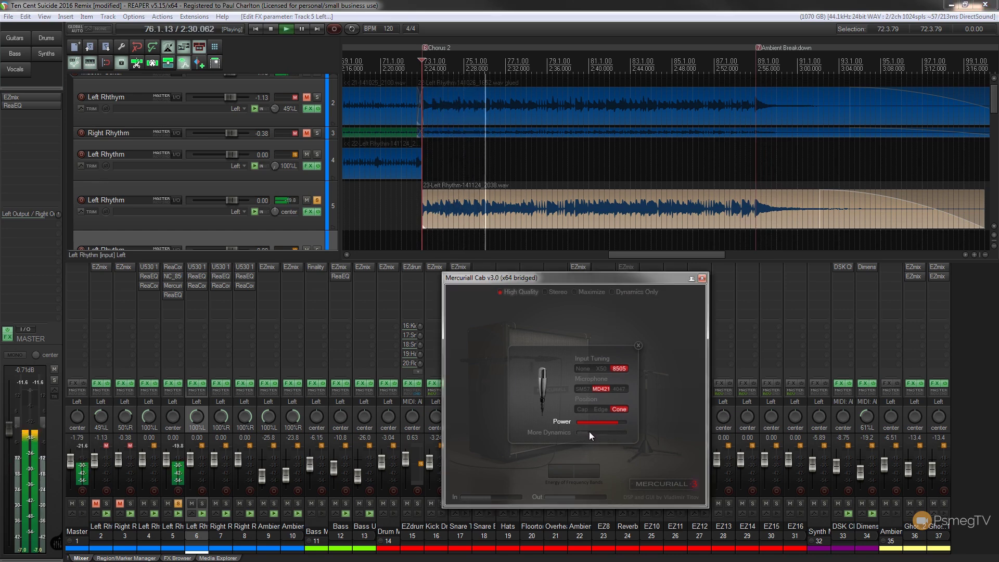
Step: Set the cab's Position to Edge and Microphone to SM57, and stop playback
click(603, 409)
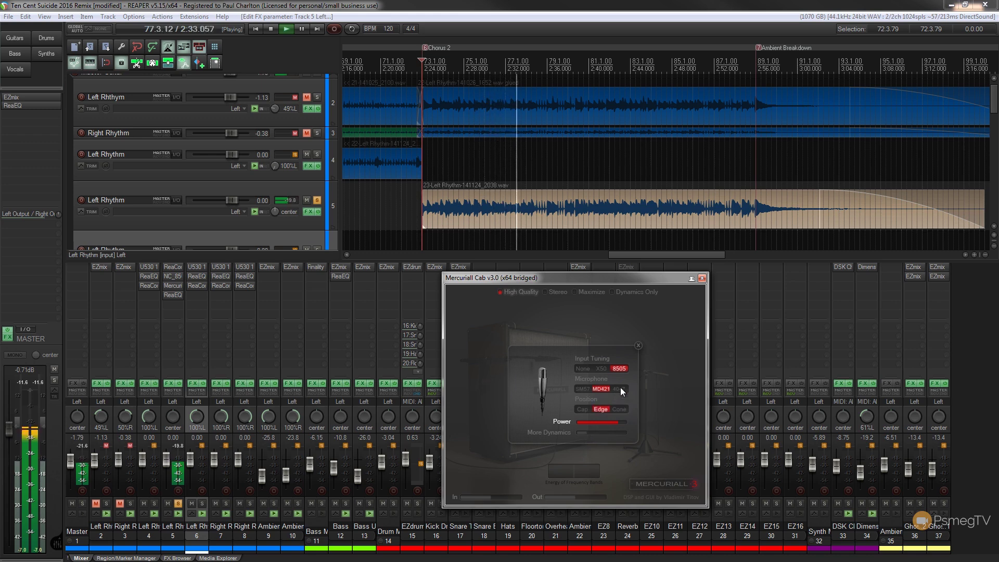
click(583, 388)
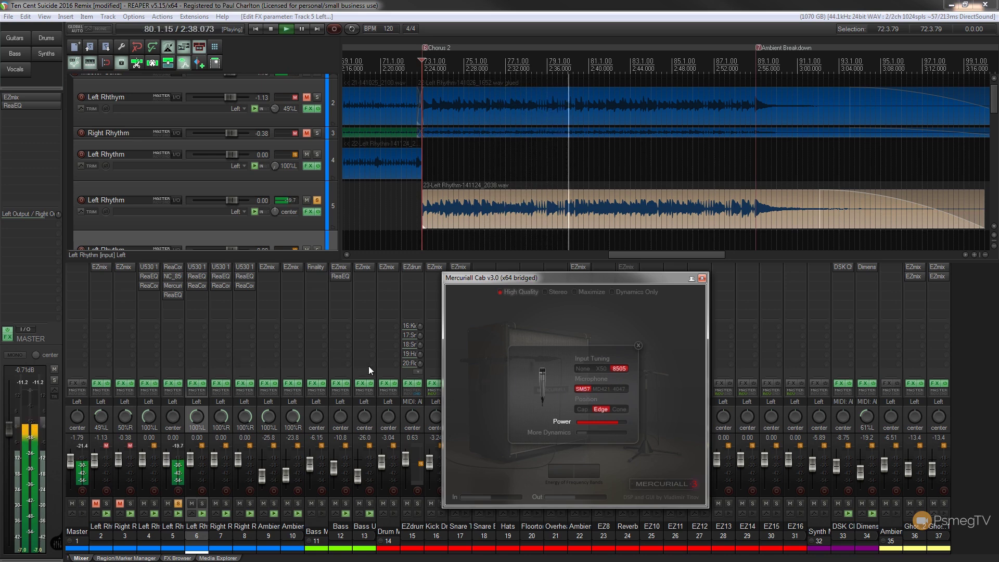
key(space)
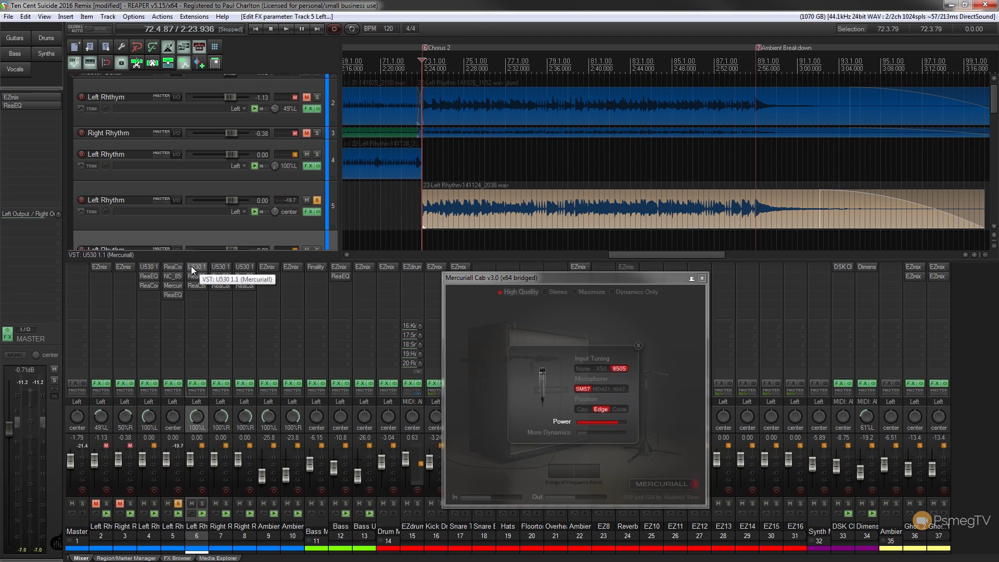
Step: Open track 5's NC_8505_Lead amp, place it beside the Mercuriall Cab, and close its plug-in wrapper window
click(169, 275)
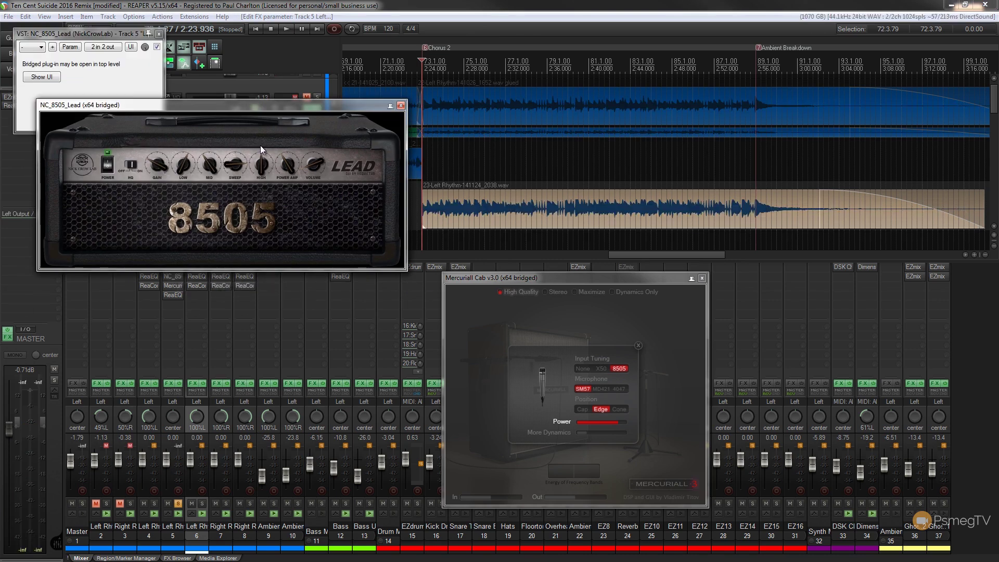
drag(227, 104, 231, 326)
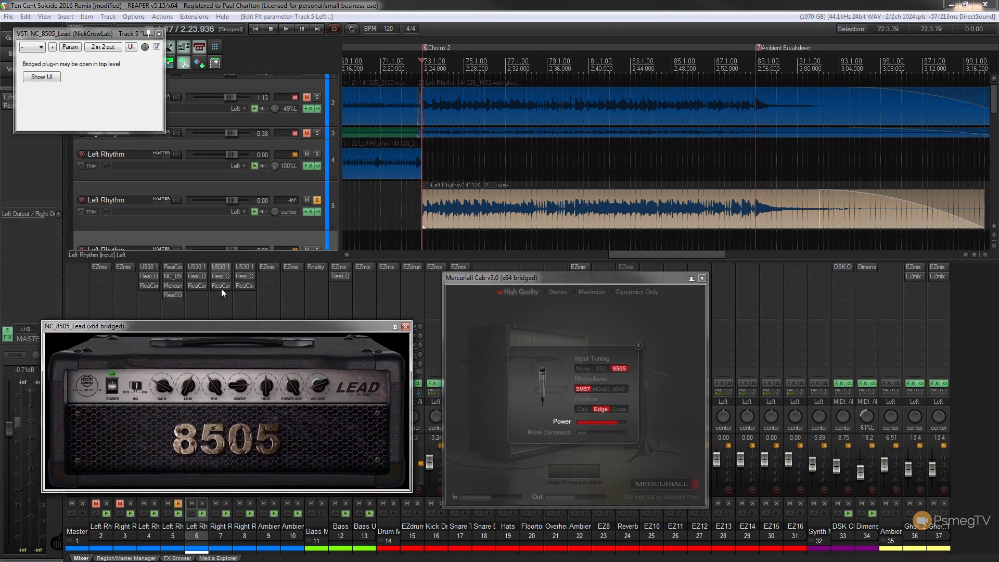
click(159, 34)
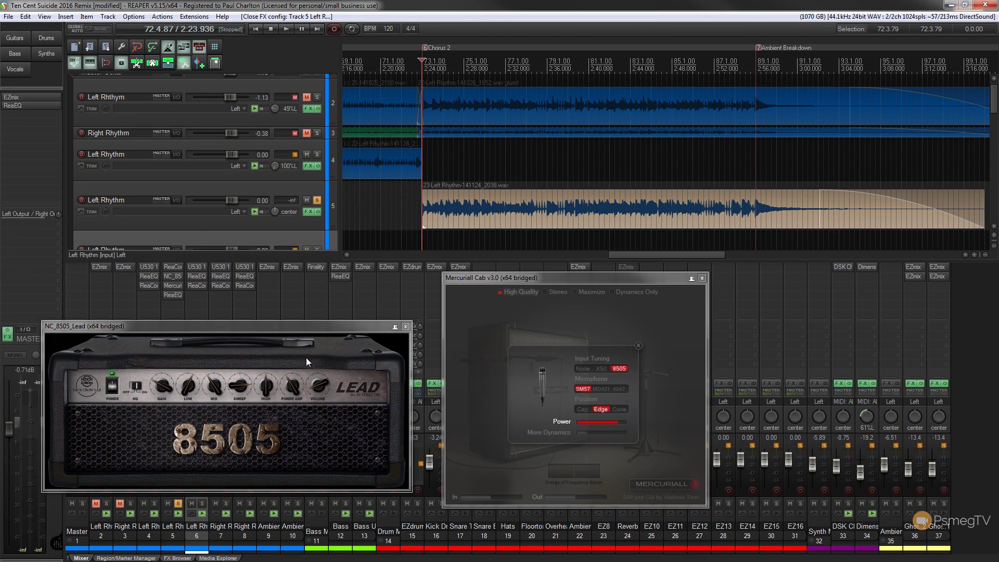
drag(289, 329, 289, 321)
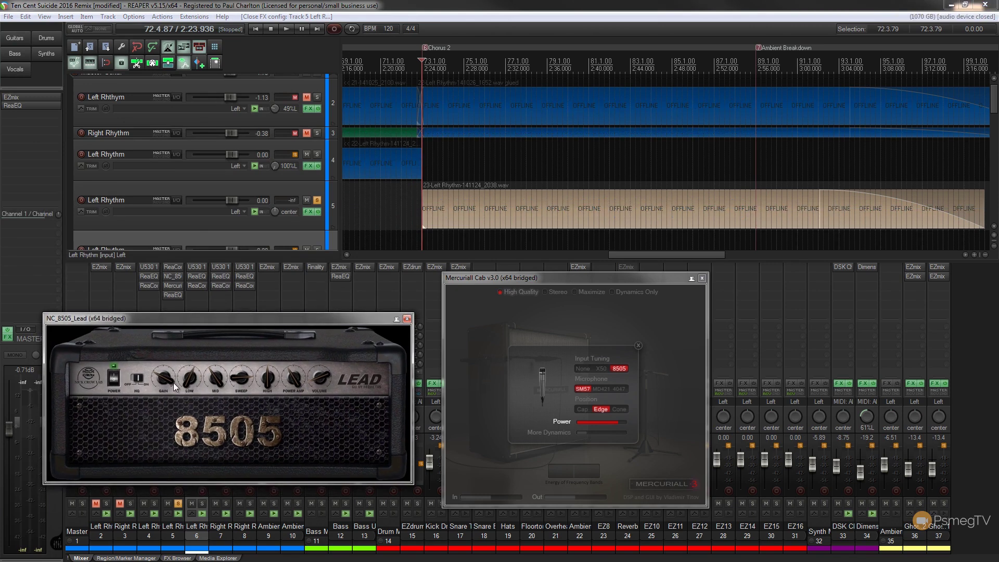
Step: Play from Chorus 2 while adjusting NC_8505_Lead's Gain and tone knobs, stop playback, and close the amp window
click(286, 29)
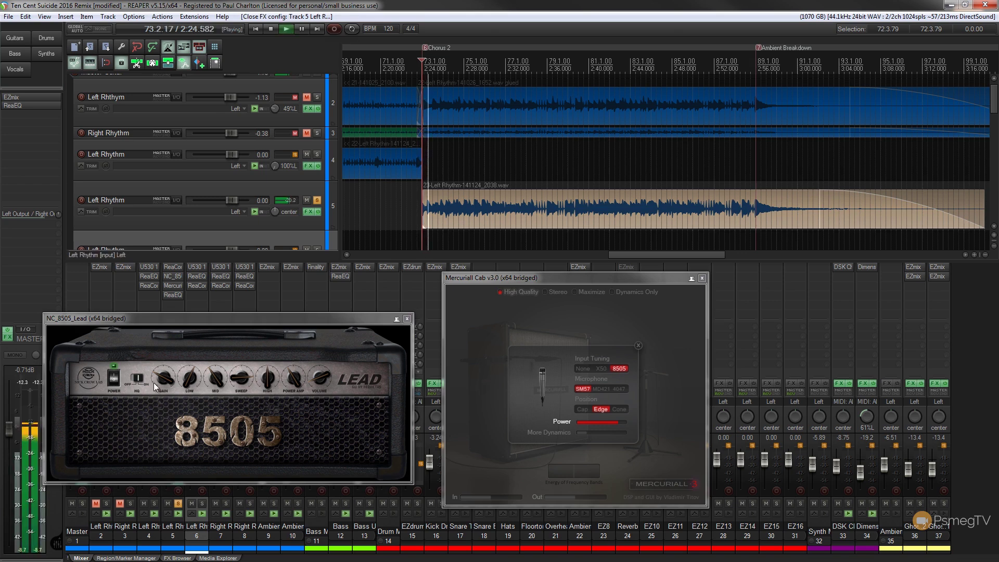
drag(158, 379, 164, 333)
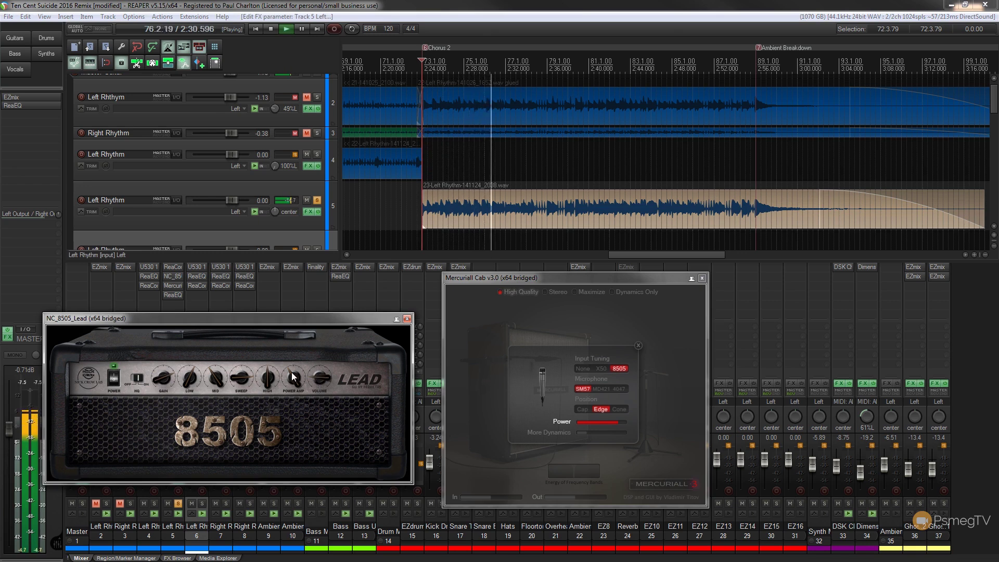
drag(292, 372, 301, 354)
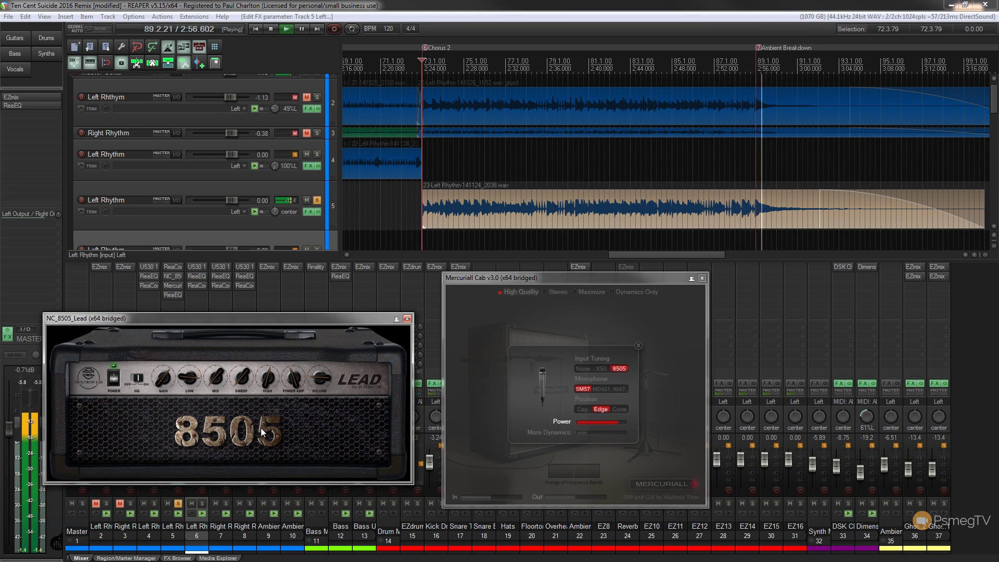
click(273, 28)
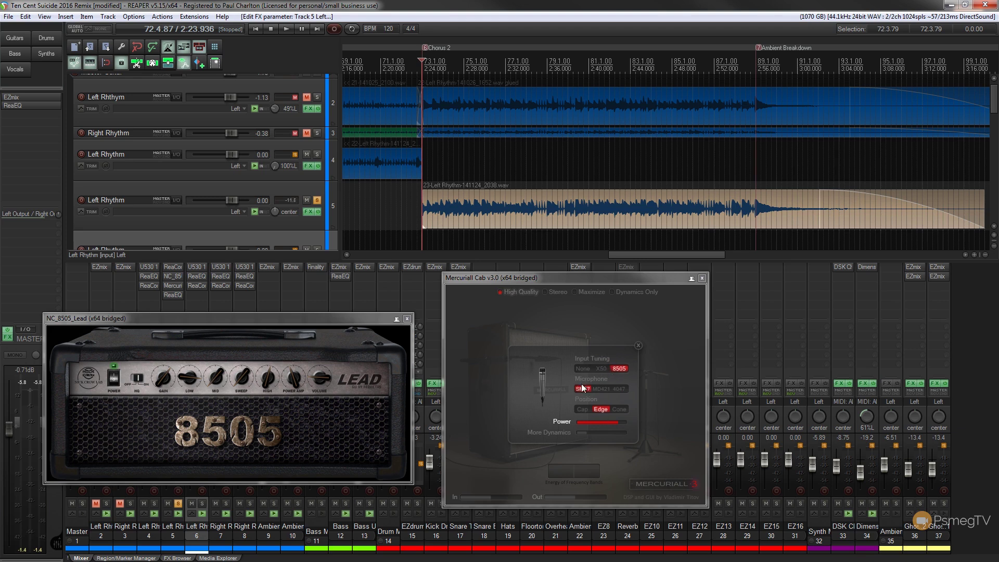
click(407, 319)
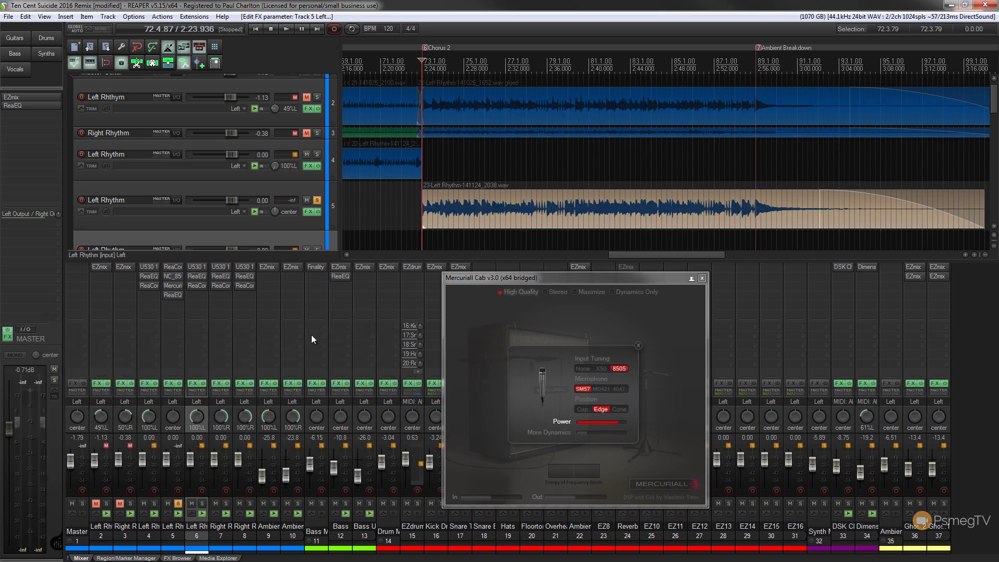
key(ctrl+z)
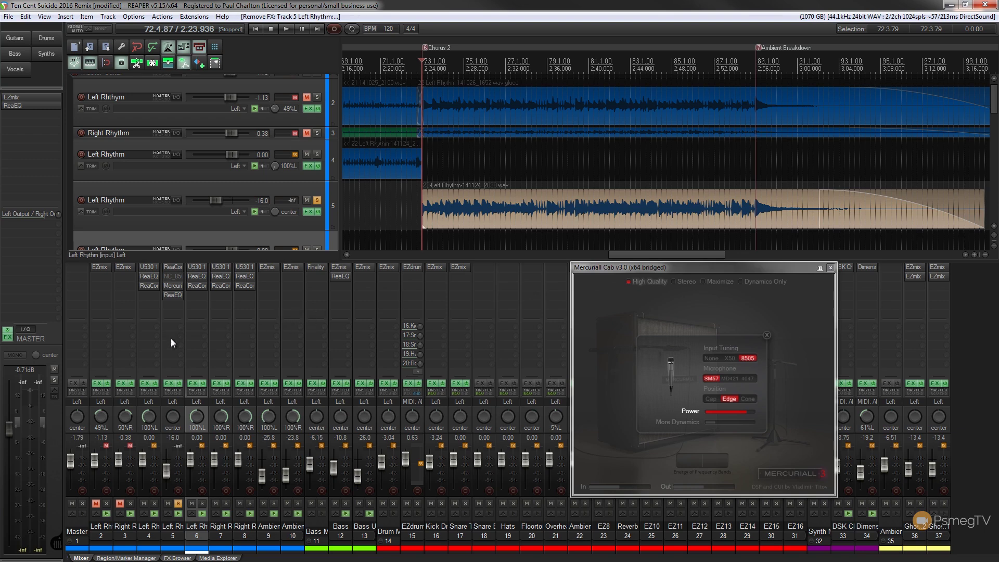
Step: Add TSE X50 v1.0.2 to track 5's effects chain and place it between ReaComp and NC_8505_Lead
click(172, 383)
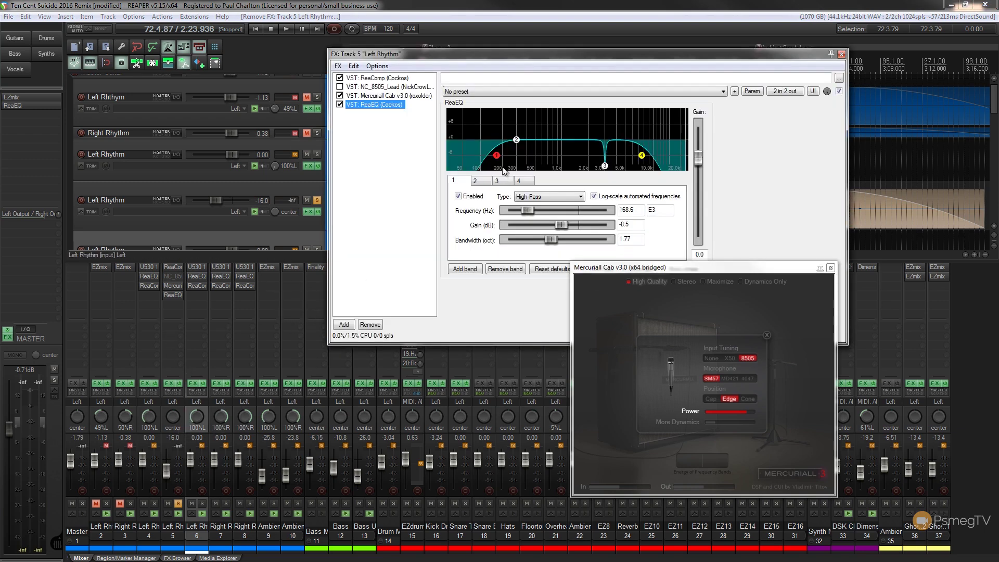
click(363, 315)
click(350, 324)
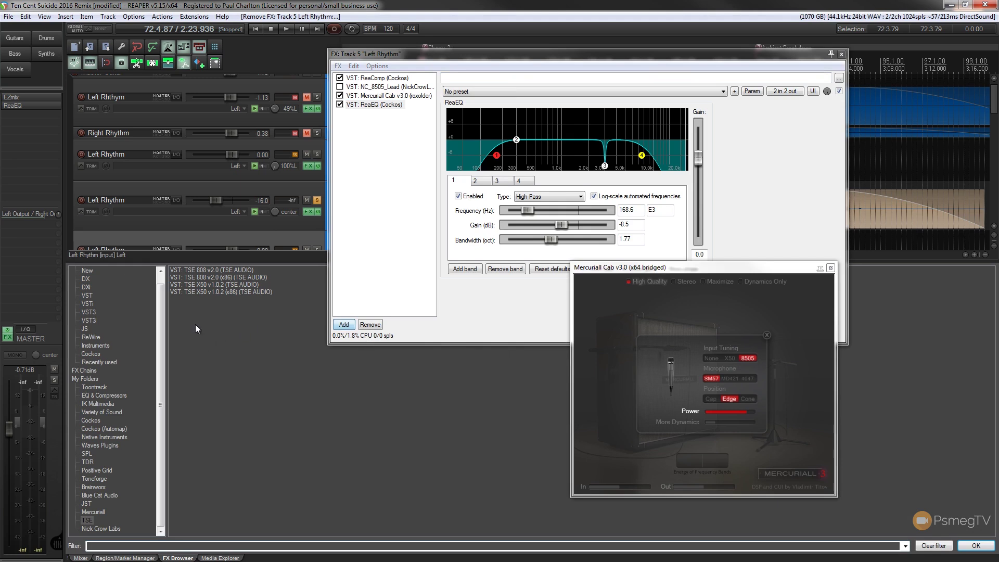
drag(196, 285, 395, 205)
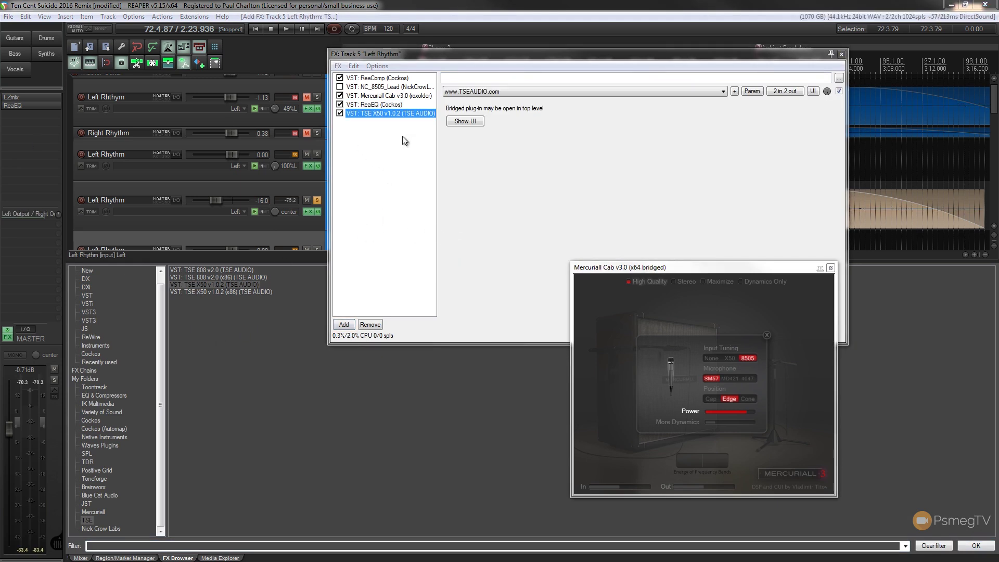
drag(382, 113, 384, 88)
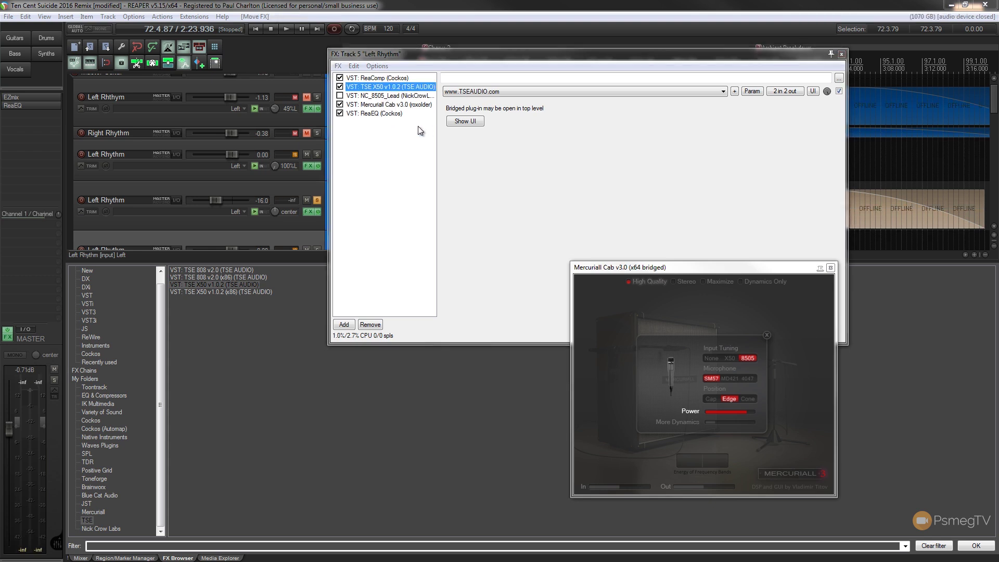
Step: Close track 5's effects chain, place the TSE X50 amp beside the Mercuriall Cab, and bring back the mixer
click(842, 55)
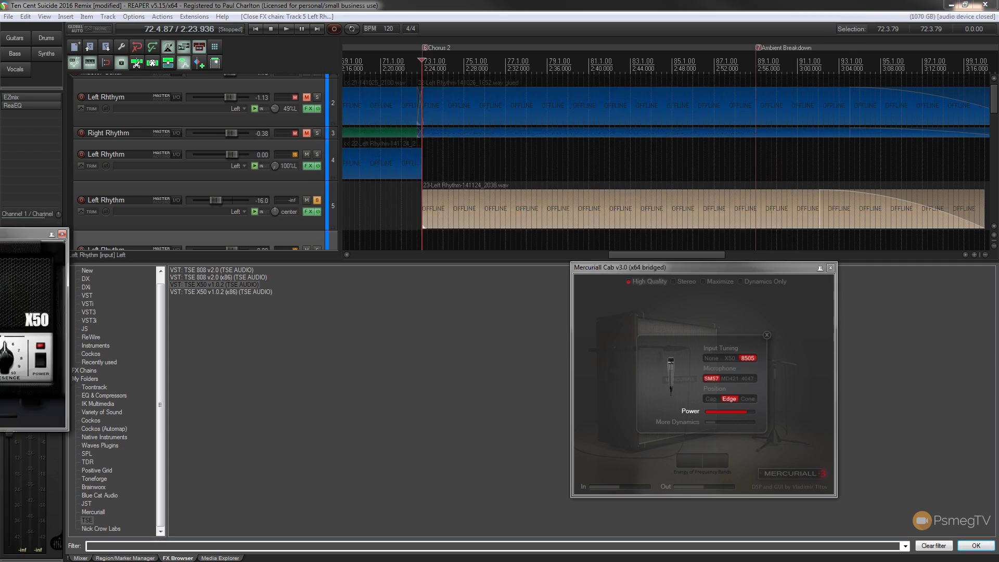
drag(73, 218, 472, 309)
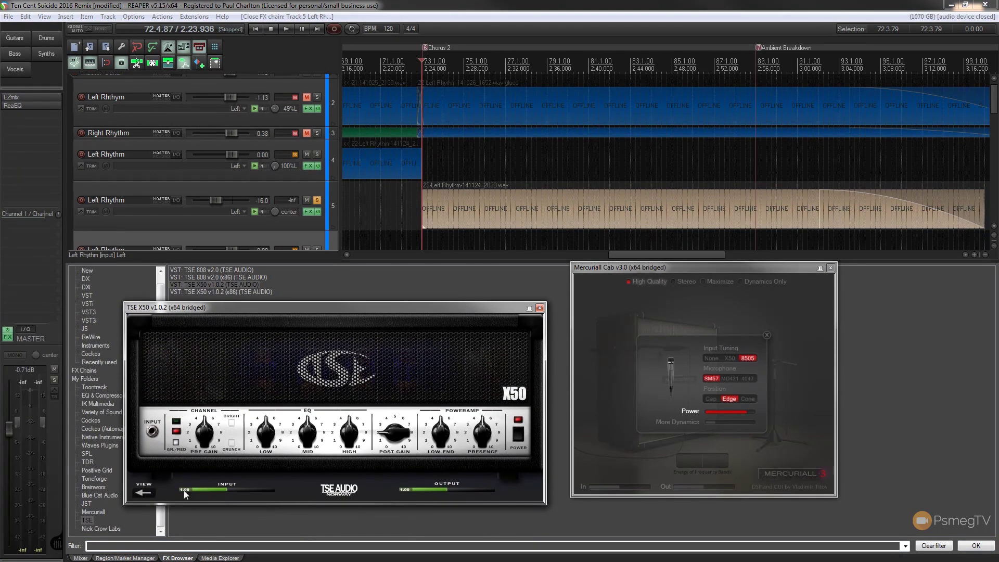
click(80, 558)
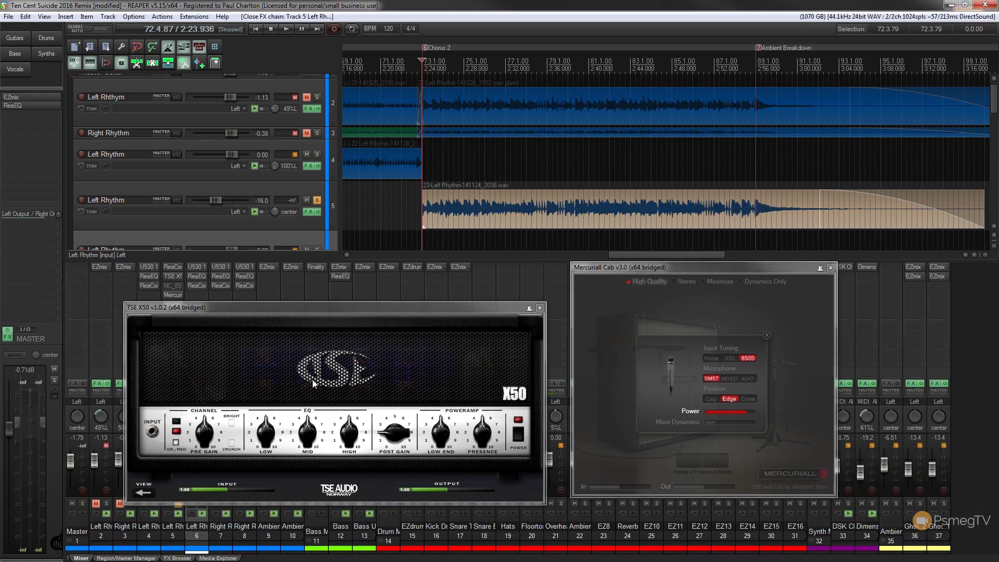
click(370, 307)
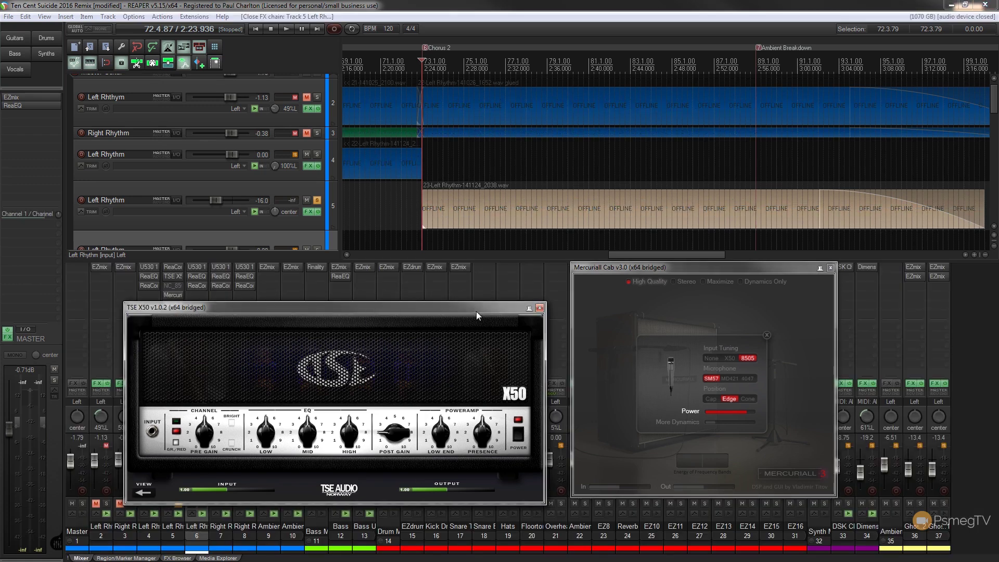
Step: Set the cab's Input Tuning to X50 and Position to Cap, start playback, and raise track 5's volume to -0.52 dB
click(729, 359)
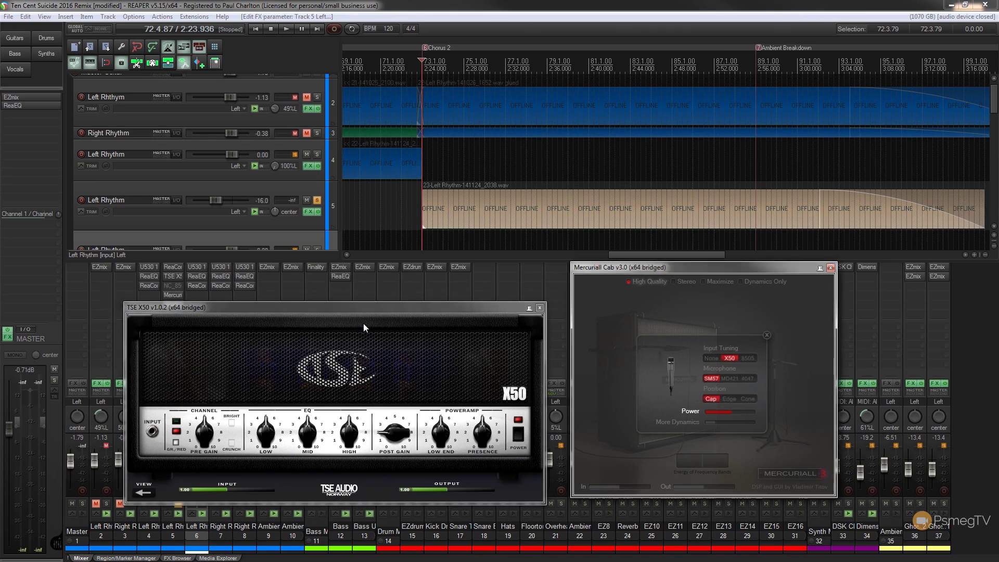
drag(354, 307, 340, 319)
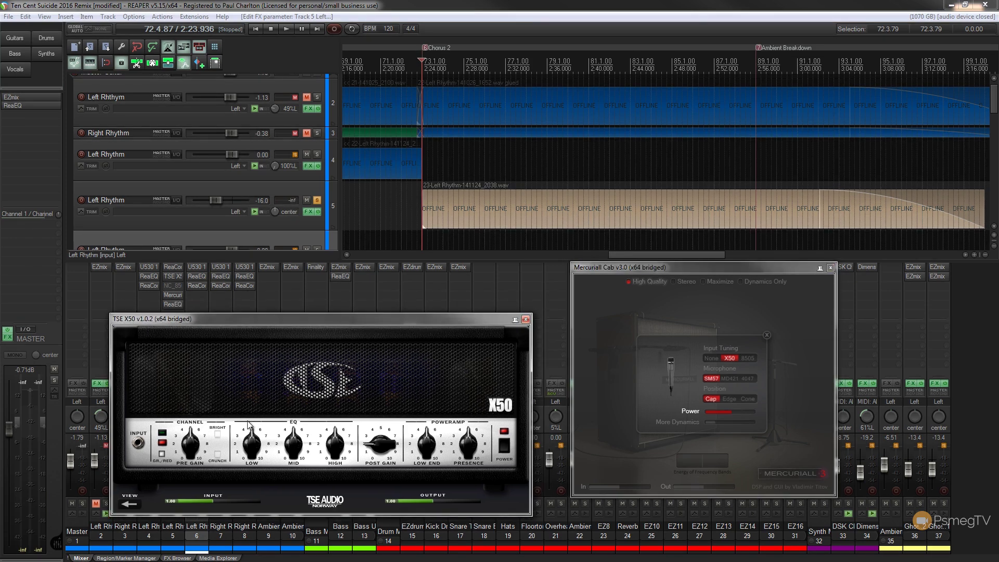
click(402, 4)
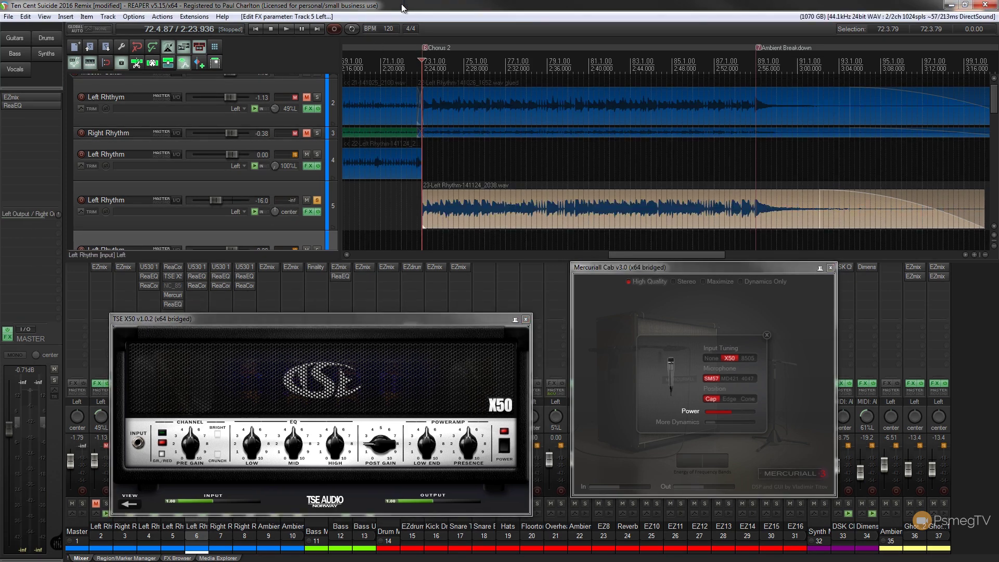
key(space)
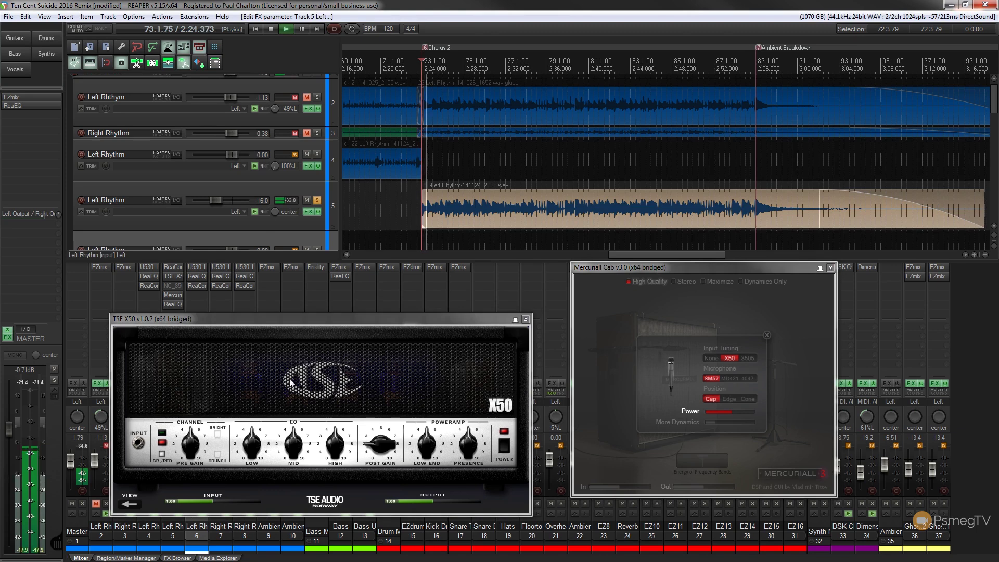
drag(218, 201, 234, 202)
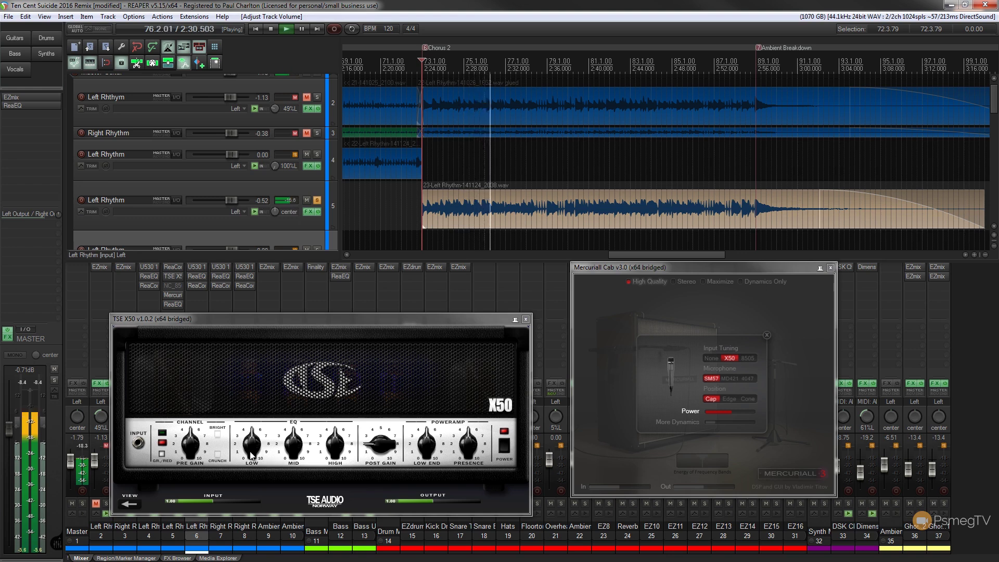
Step: Switch the X50 to its green channel and adjust Pre Gain, Presence, Low, High, Post Gain and Low End during playback
click(160, 456)
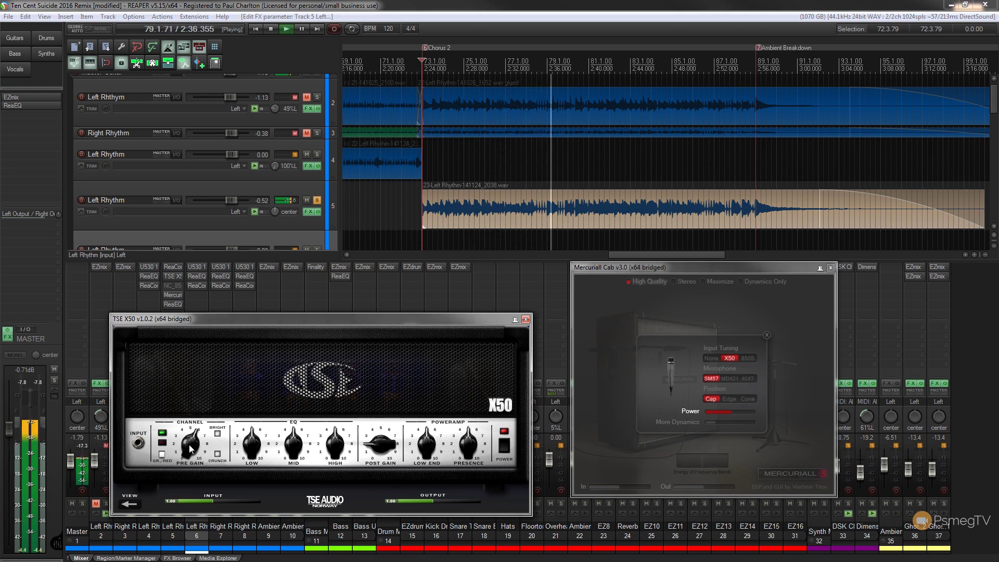
drag(190, 454, 188, 433)
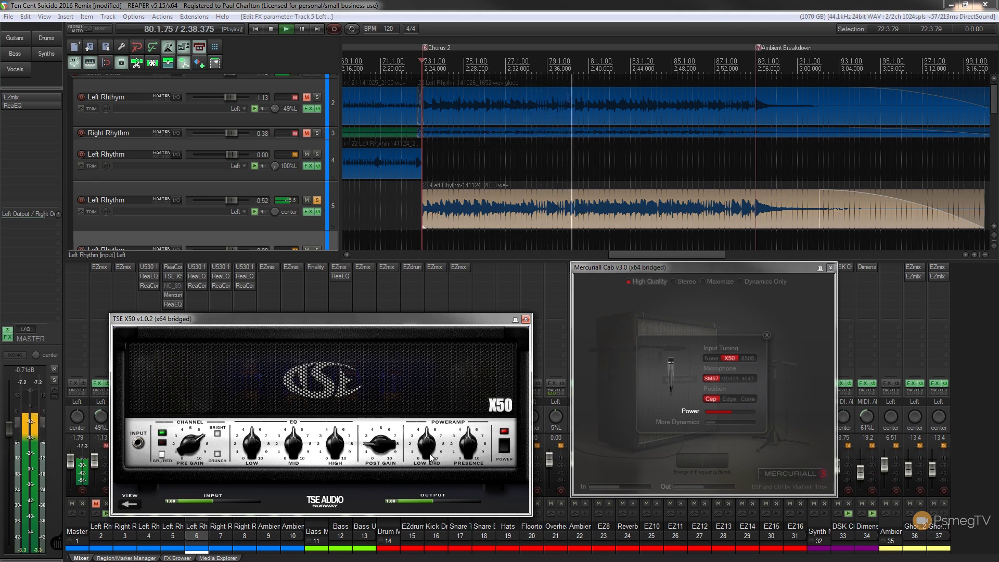
drag(468, 452, 468, 440)
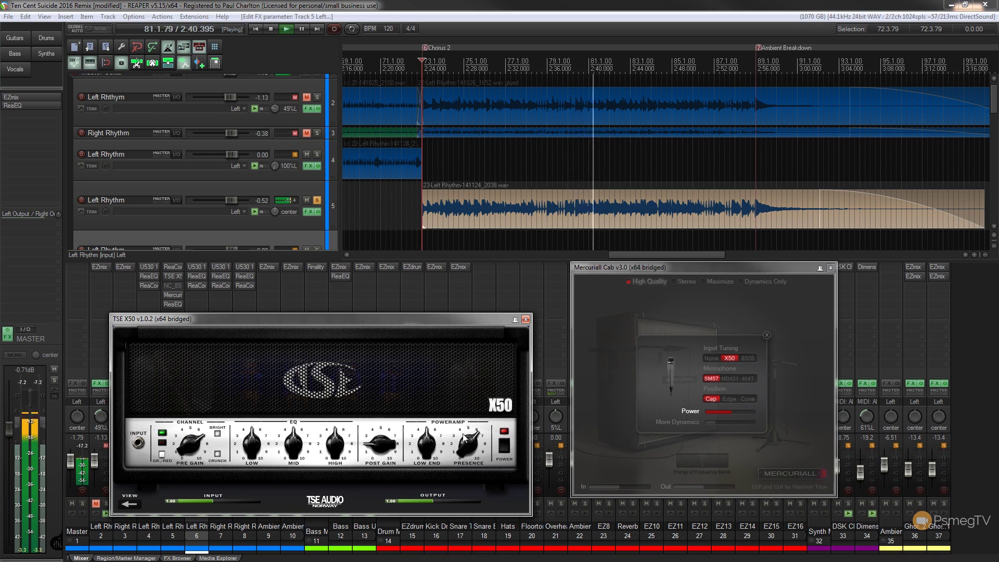
drag(260, 446, 259, 458)
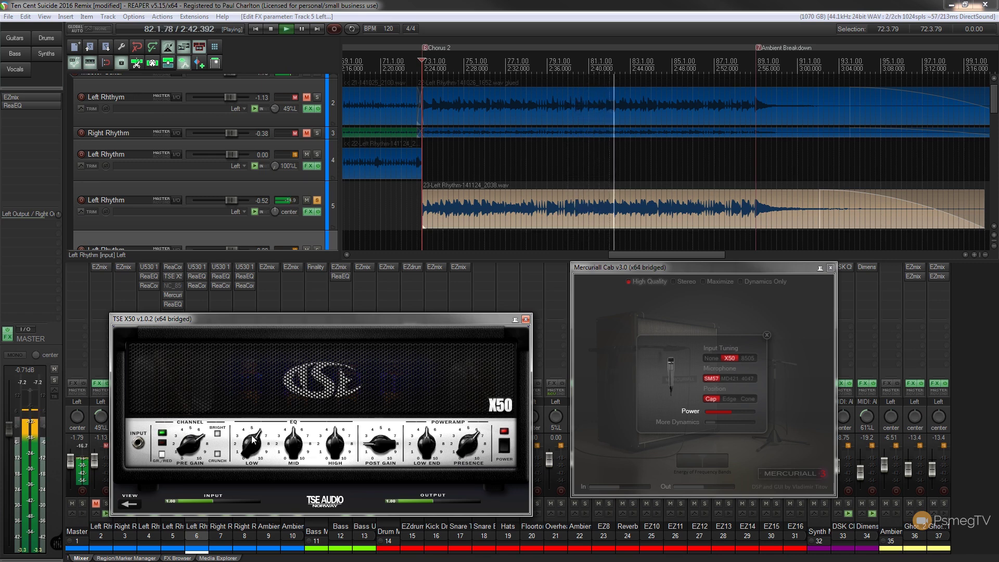
drag(333, 457, 333, 446)
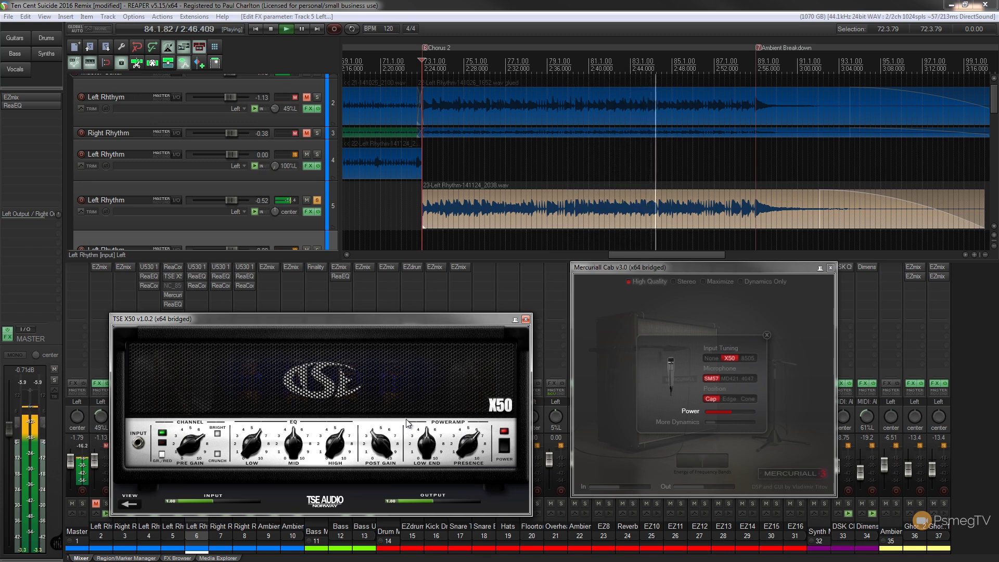
drag(426, 438, 425, 456)
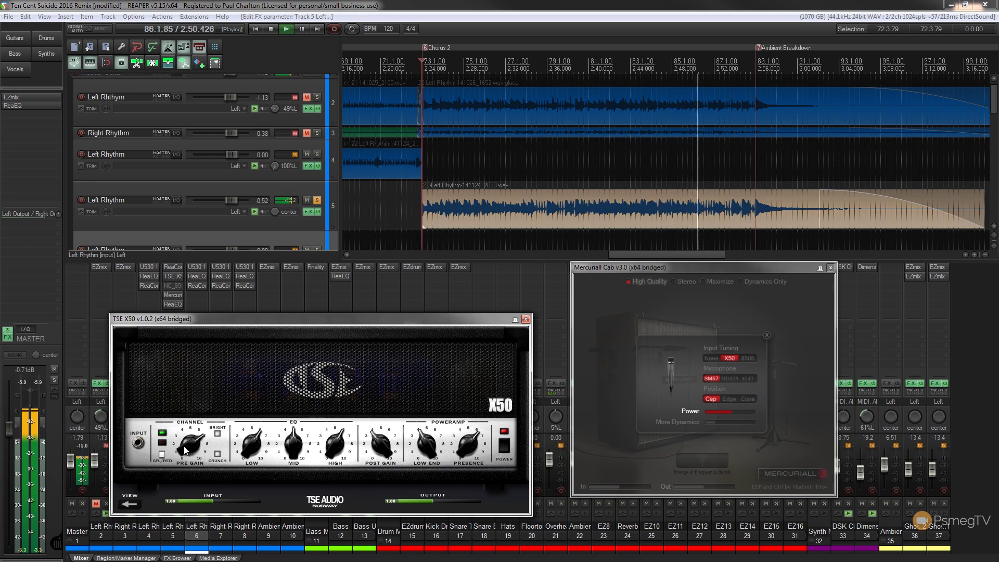
Step: Audition the cab's MD421 and 4047 microphones with the X50, return to SM57, and replay from Chorus 2
click(732, 377)
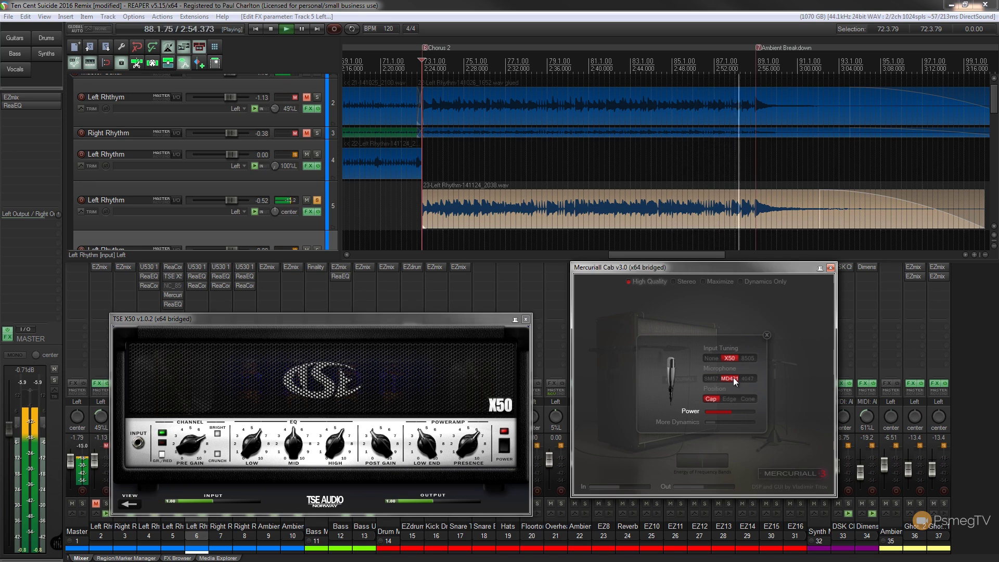
click(751, 377)
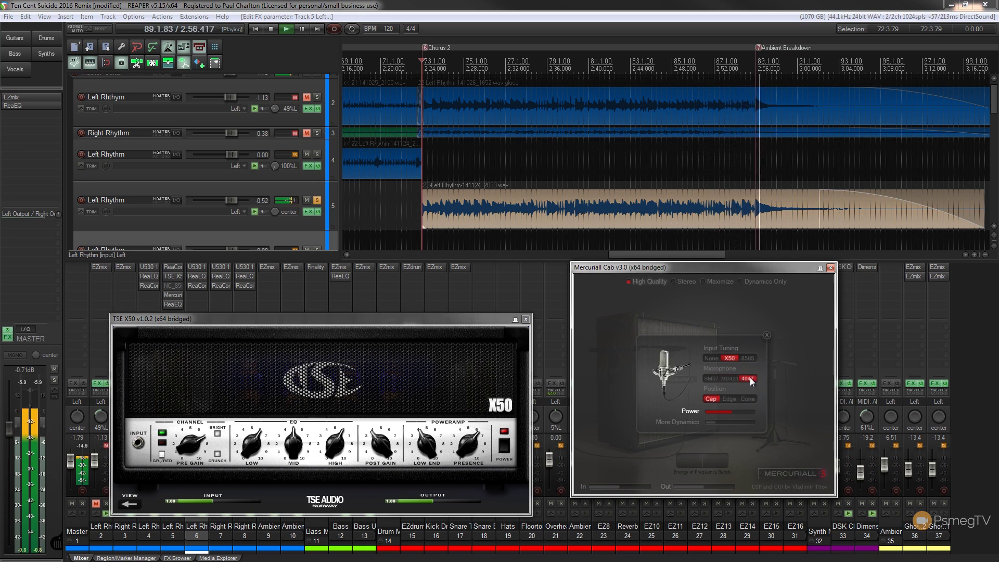
click(710, 378)
click(422, 240)
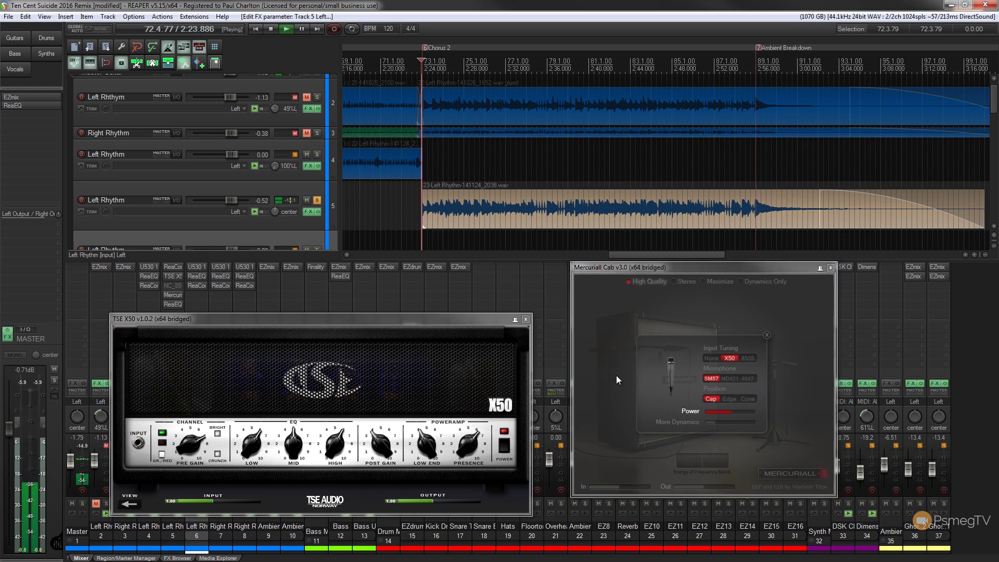
Step: Audition the SM57 at the Edge and Cone positions, return to Cap, and stop playback
click(729, 401)
click(730, 399)
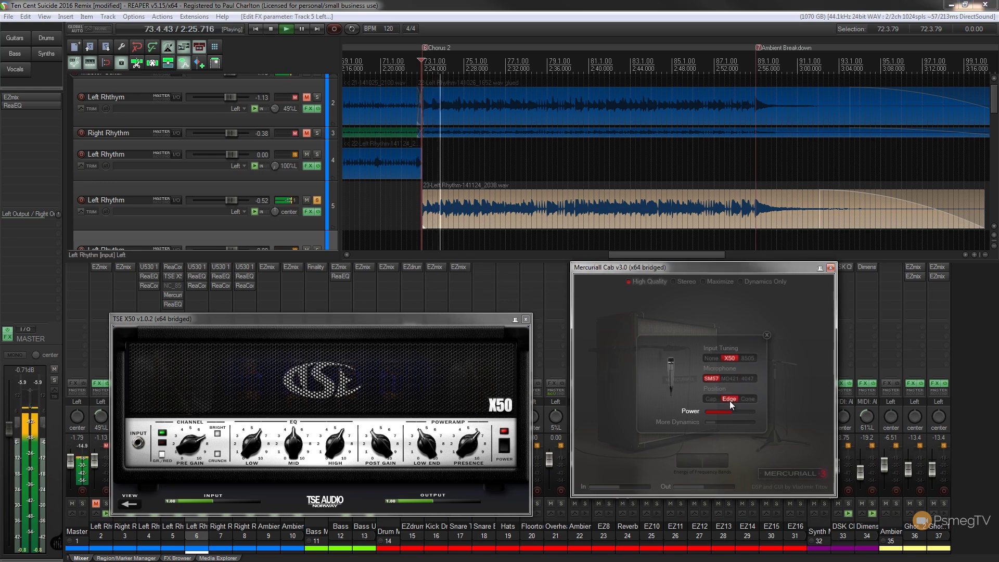
click(748, 400)
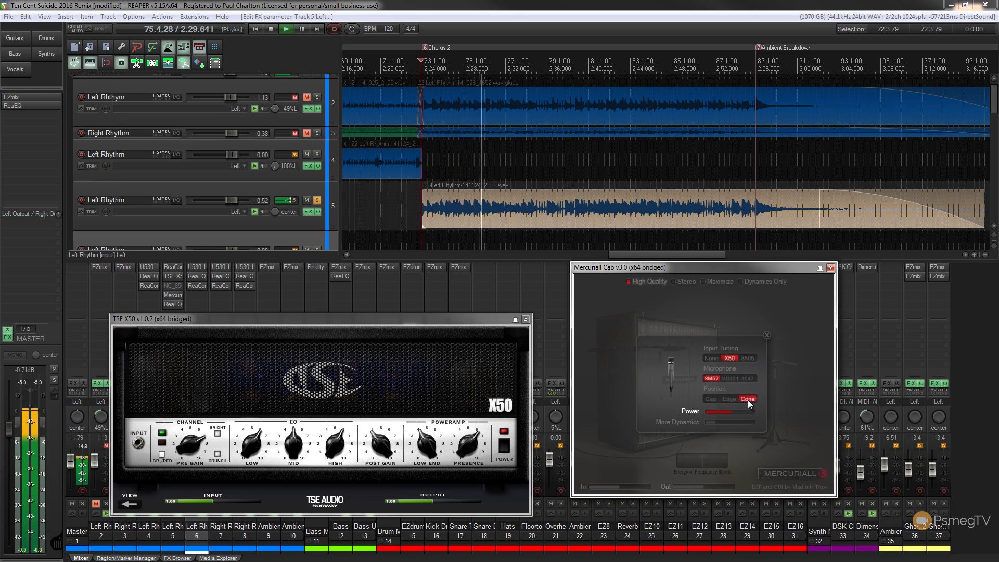
click(711, 399)
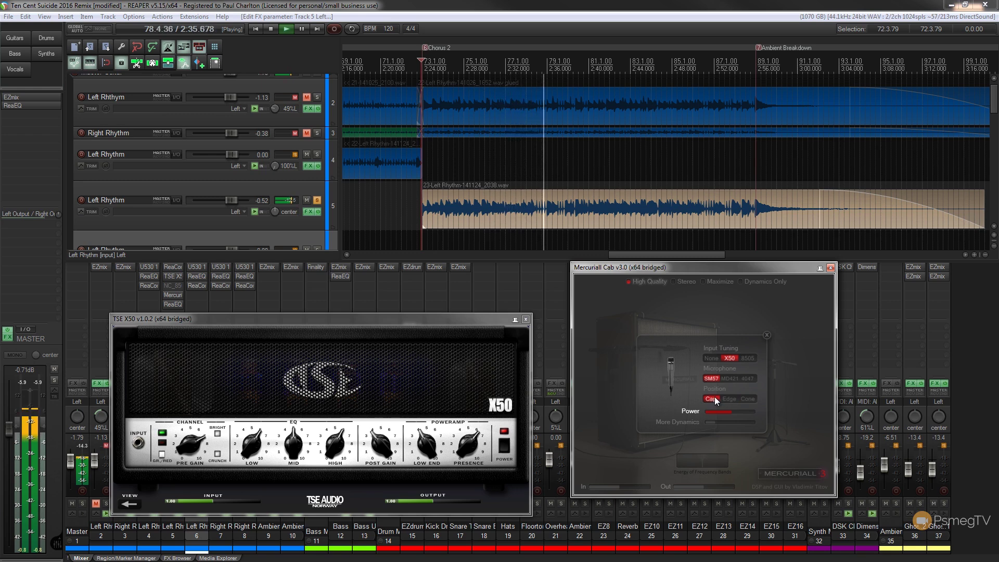
key(space)
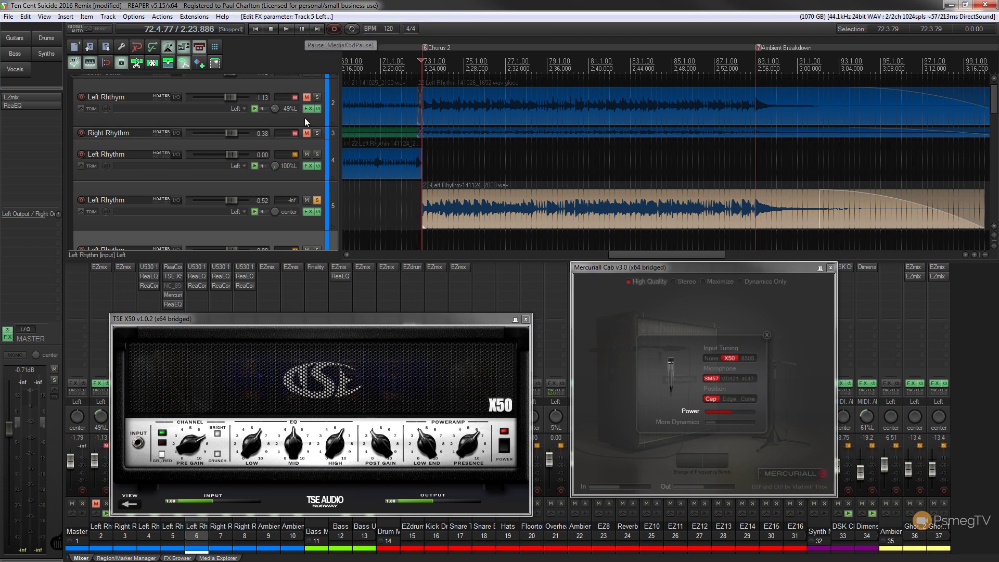
Step: Turn off track 5's solo, play the full mix from Chorus 2, and lower the track's volume to -1.27 dB
click(317, 200)
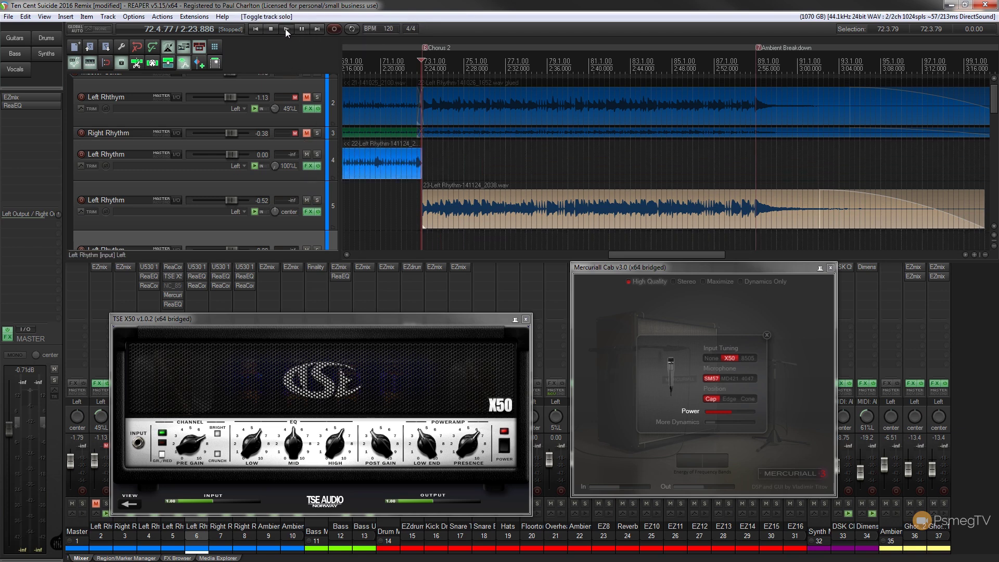
click(285, 29)
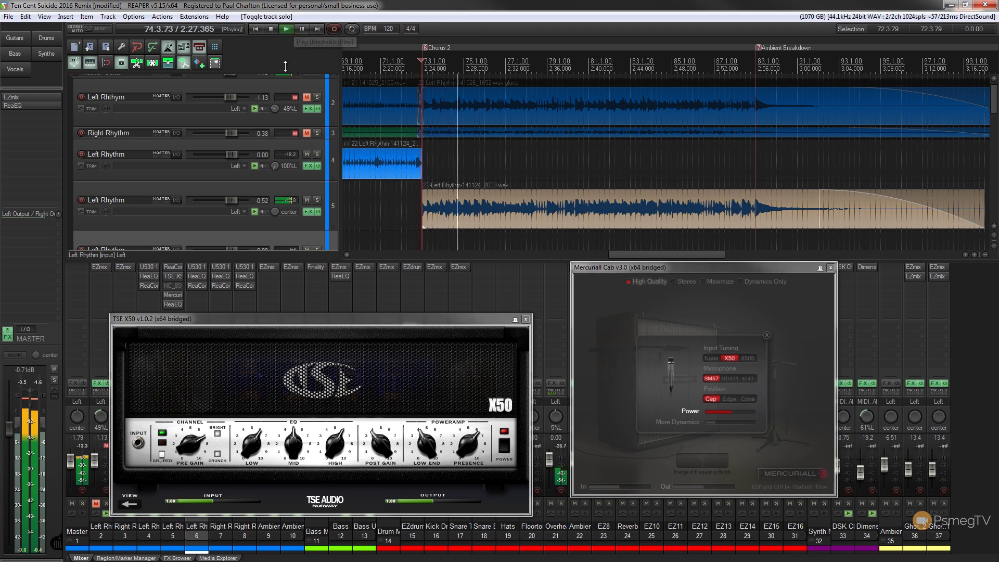
scroll(232, 201, down, 3)
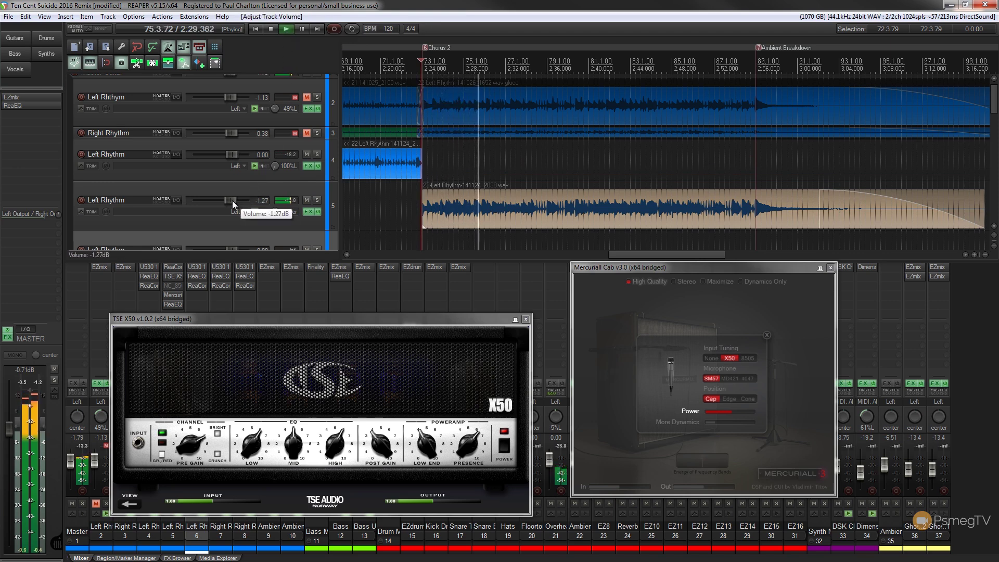
Step: Lower track 5's volume to -2.80 dB and audition the cab's SM57 at the Edge and Cone positions within the full mix
scroll(233, 201, down, 6)
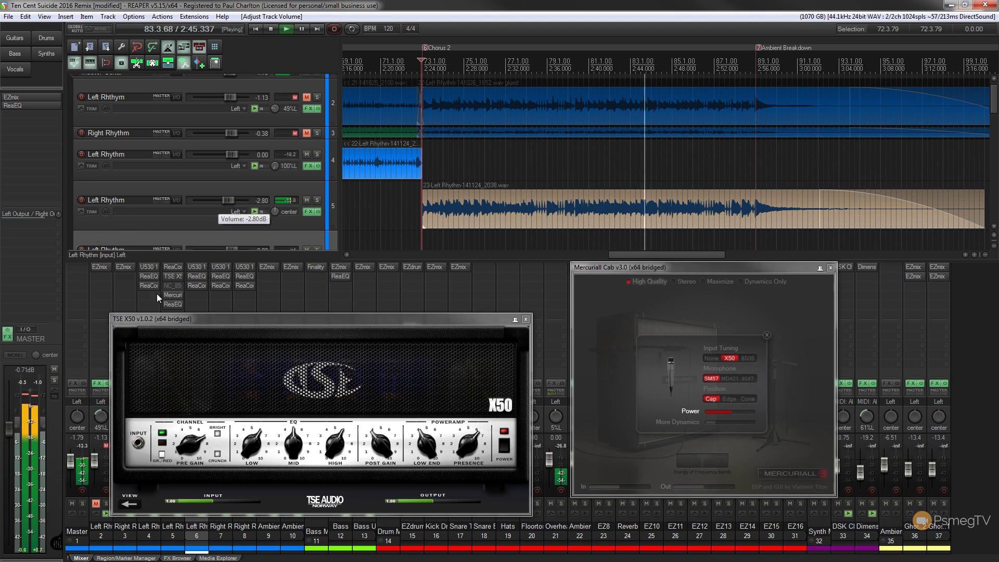
click(731, 399)
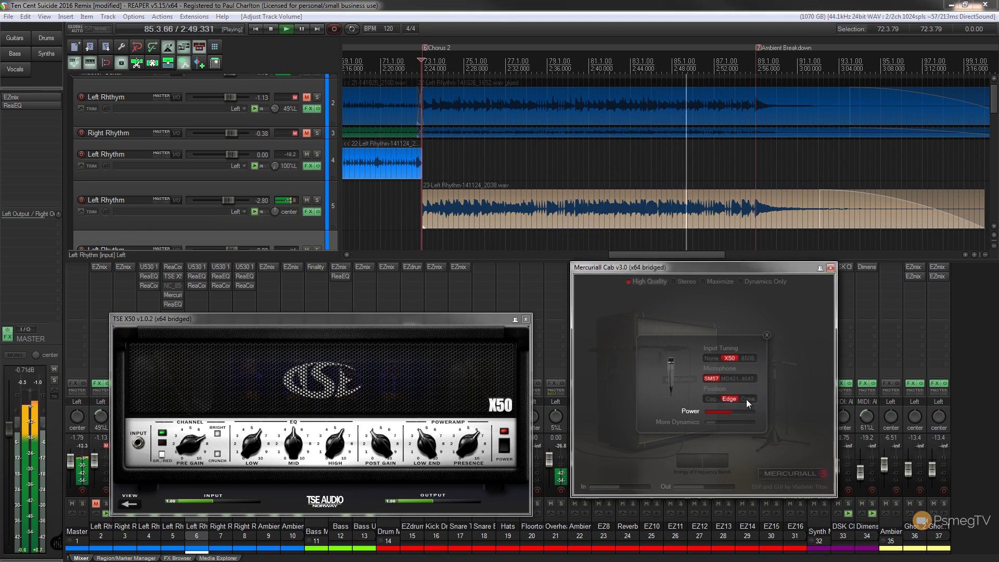
click(746, 399)
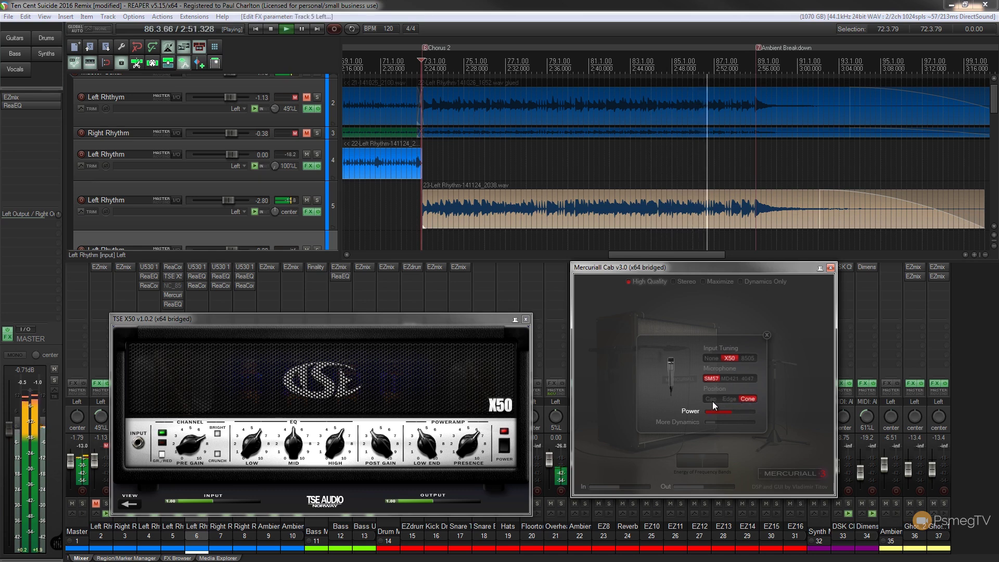
Step: Switch the cab's microphone to MD421 at the Cap position, listen in the mix, and stop playback
click(730, 379)
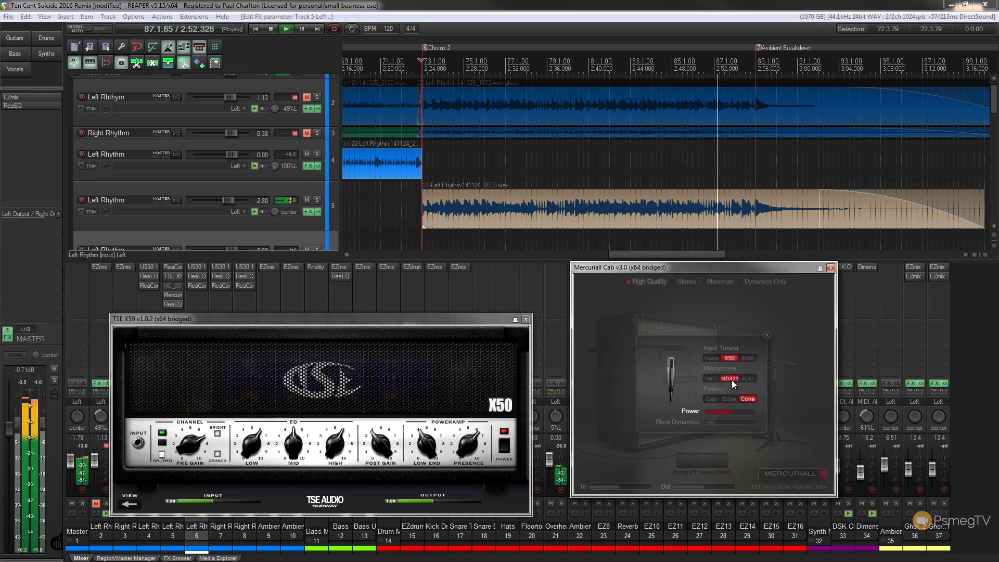
click(710, 399)
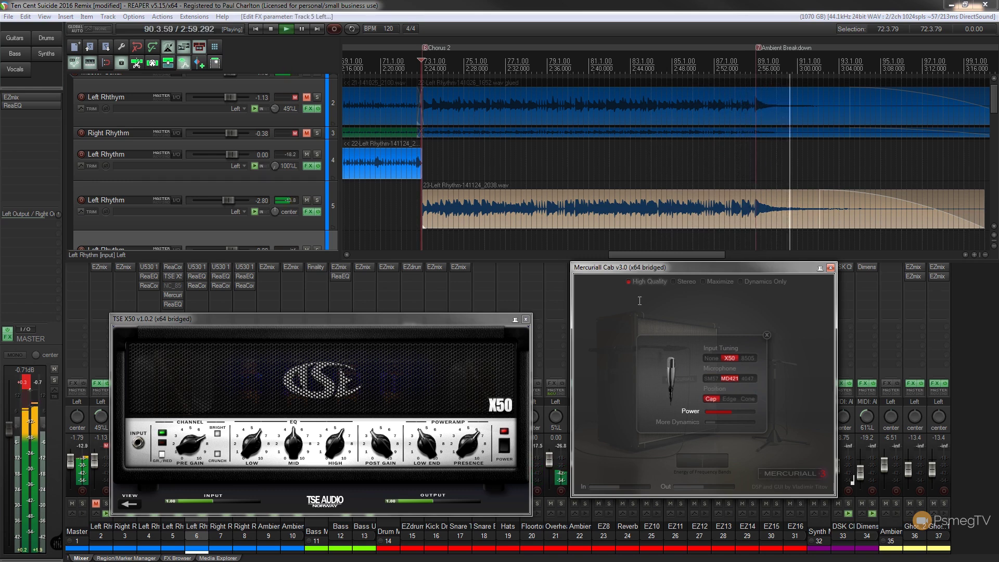
click(271, 30)
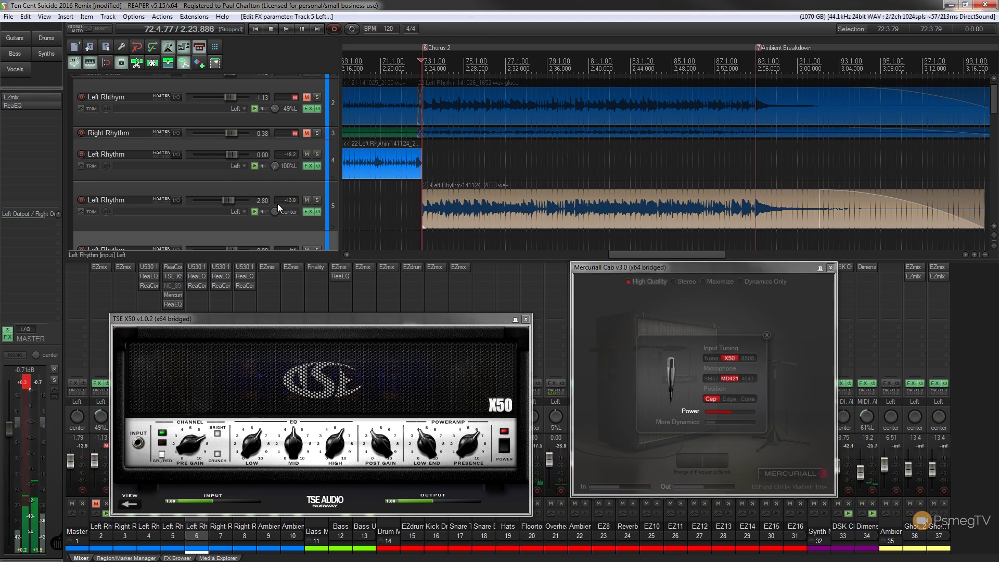